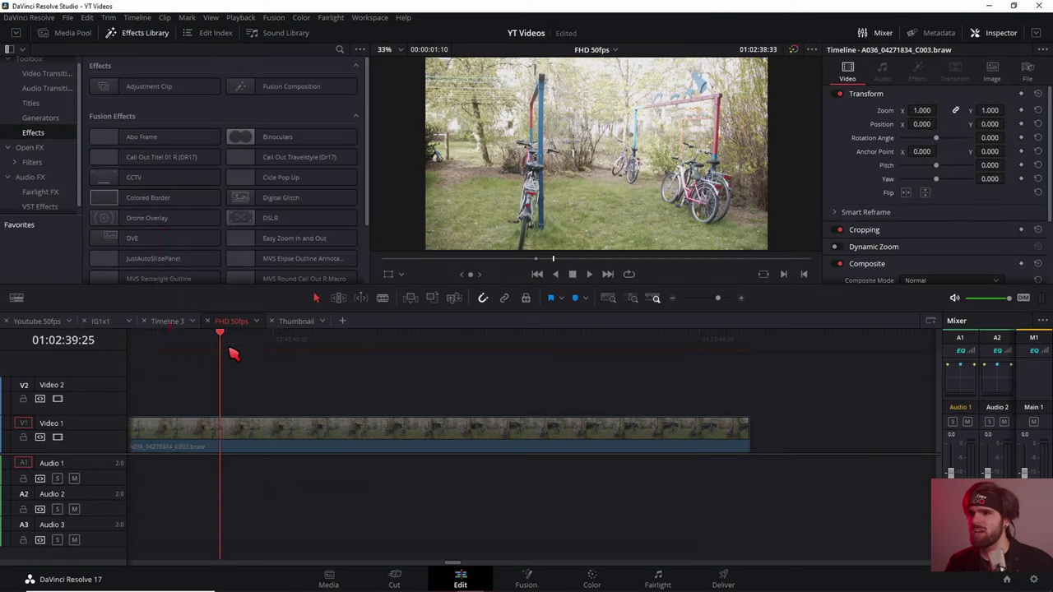
Scrub through the bicycle footage on the Edit page timeline
left_click_drag(233, 353, 229, 353)
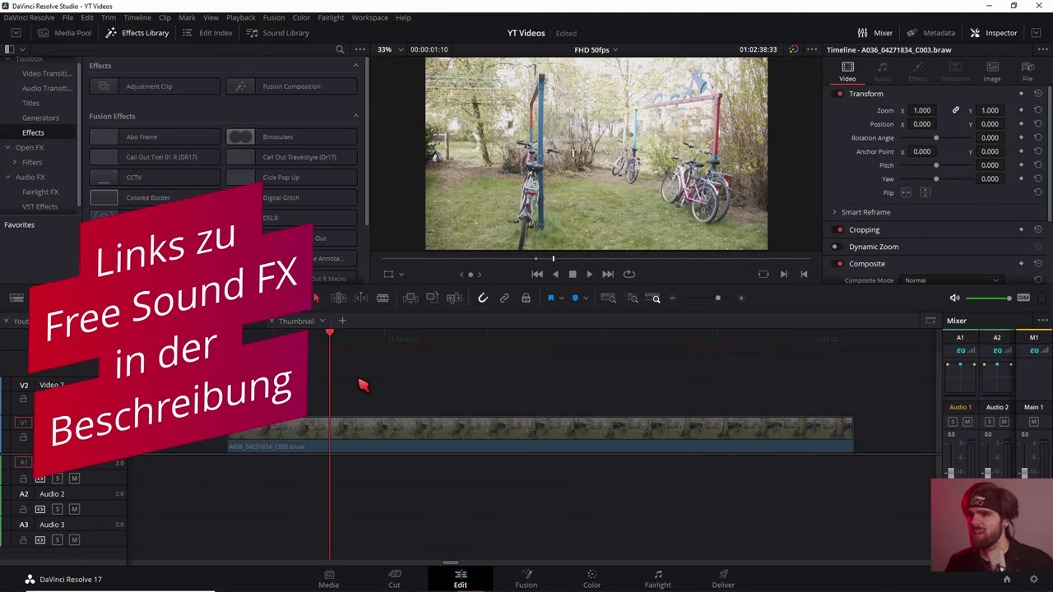
Select the bicycle clip on the V1 track
left_click(395, 428)
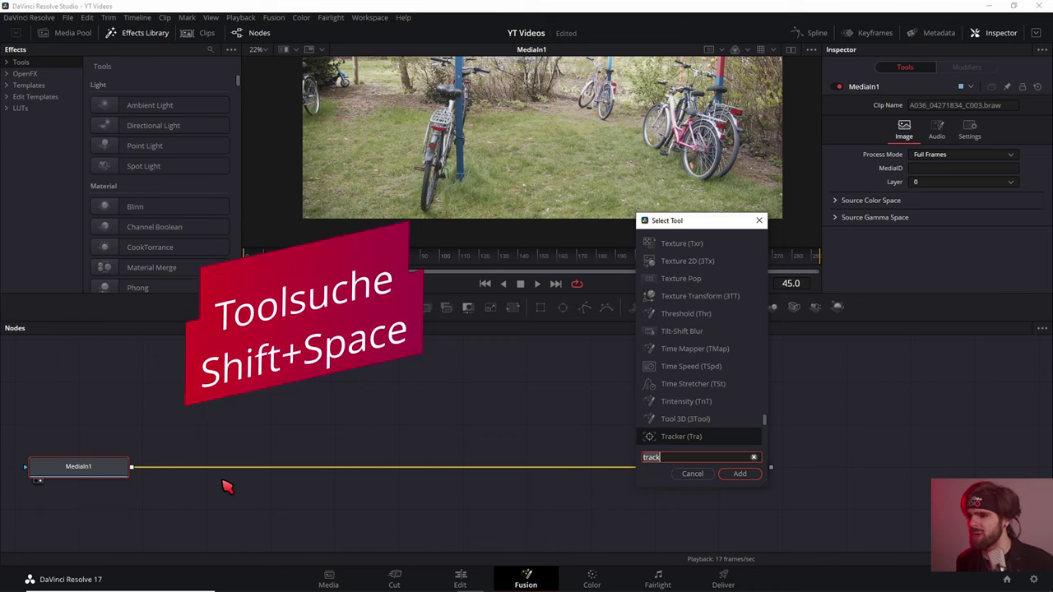
Add a Tracker after MediaIn1, place its pattern on the grass, and track forward
key("Return")
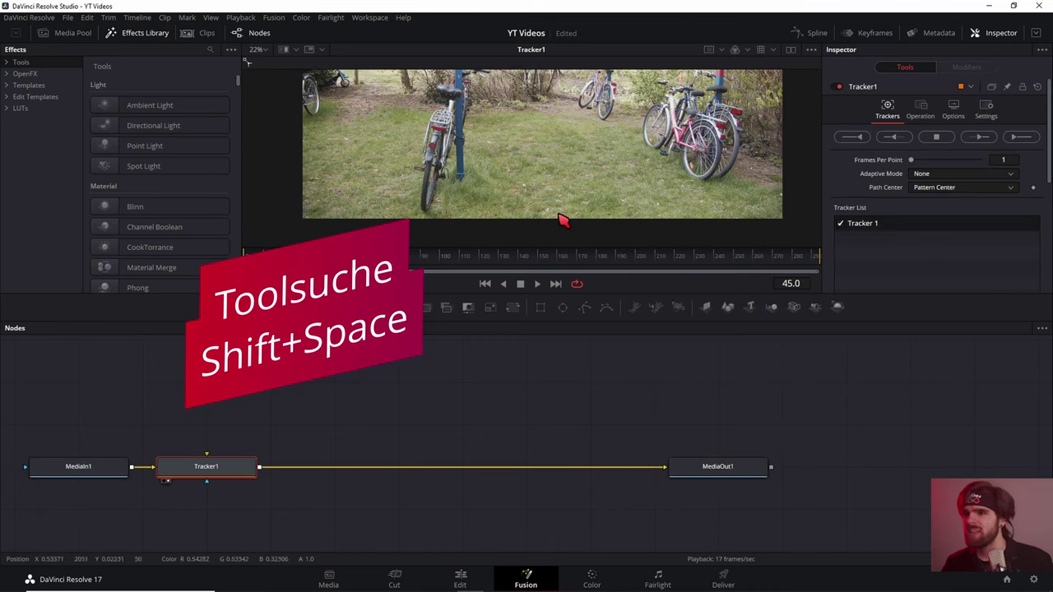
scroll(559, 221, "down", 2)
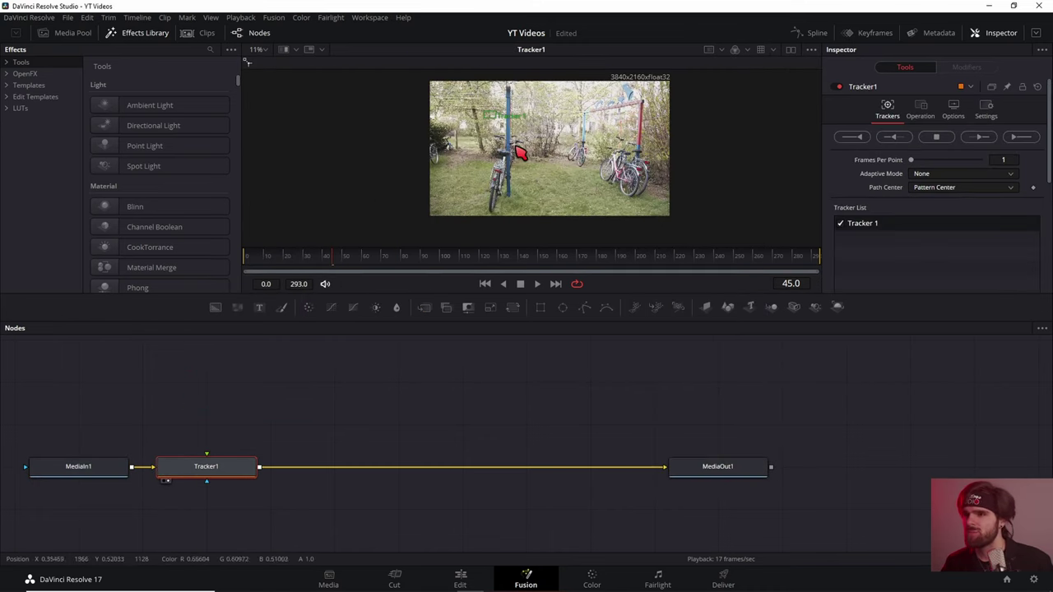
scroll(486, 115, "up", 3)
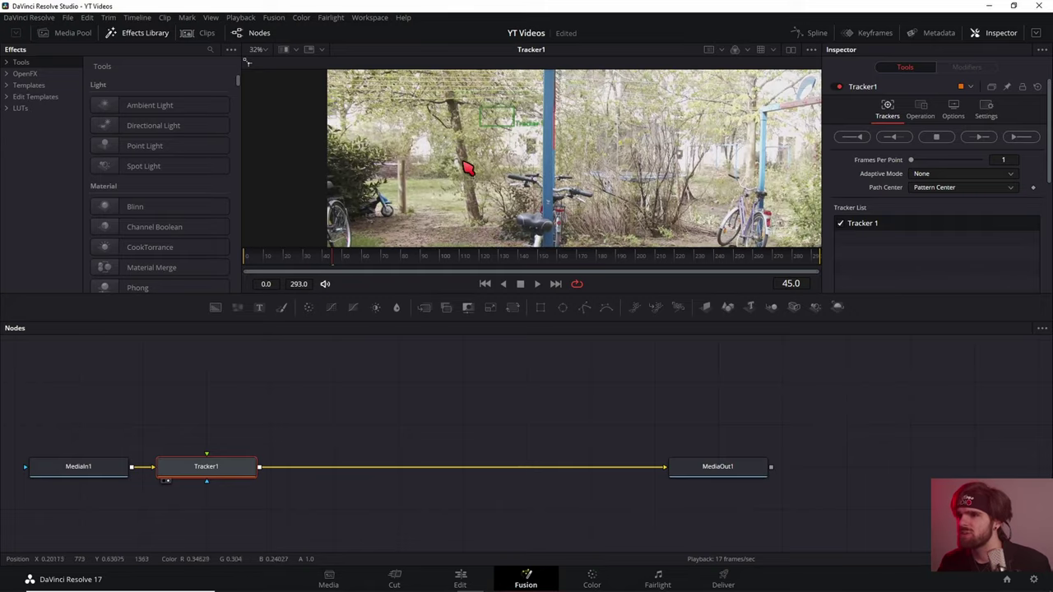
left_click_drag(488, 111, 558, 89)
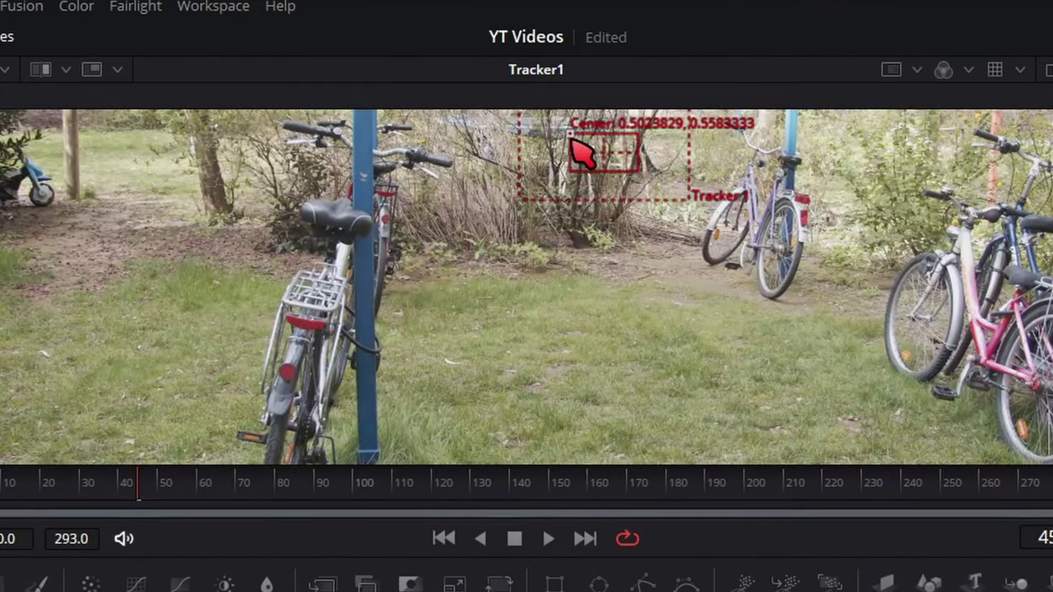
mouse_move(583, 153)
left_mouse_down()
mouse_move(575, 323)
mouse_move(195, 356)
left_mouse_up()
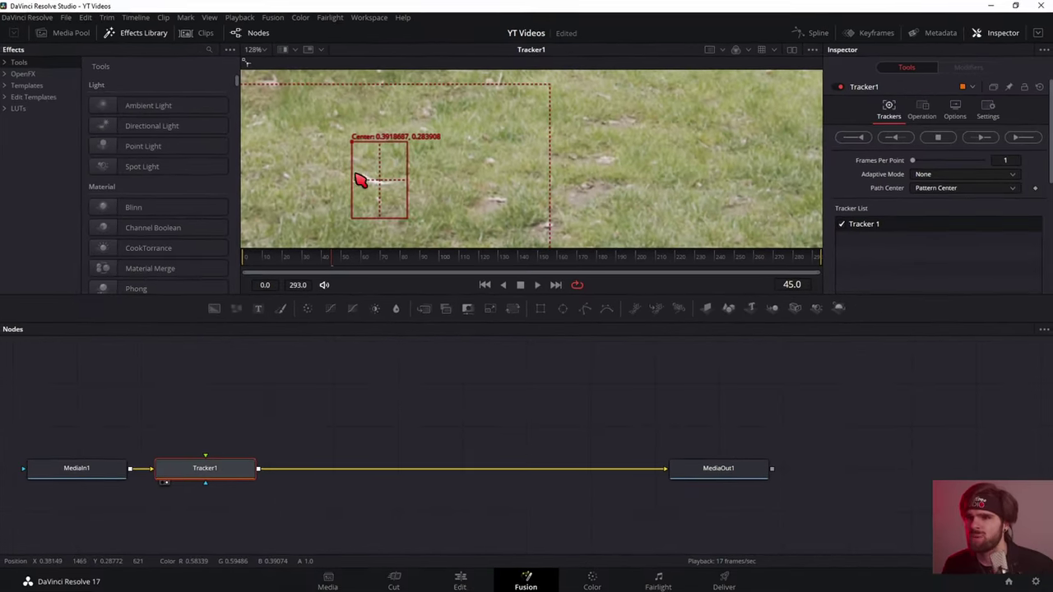
left_click(979, 137)
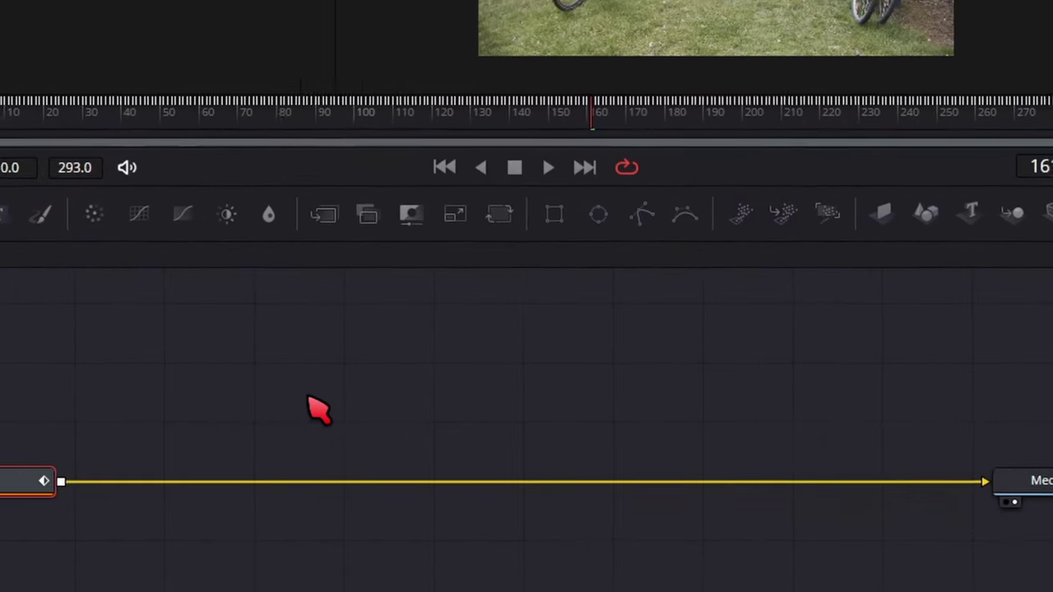
Add a Dent node after Tracker1, view it, and set its type to Black Hole
key("shift+space")
type("dent")
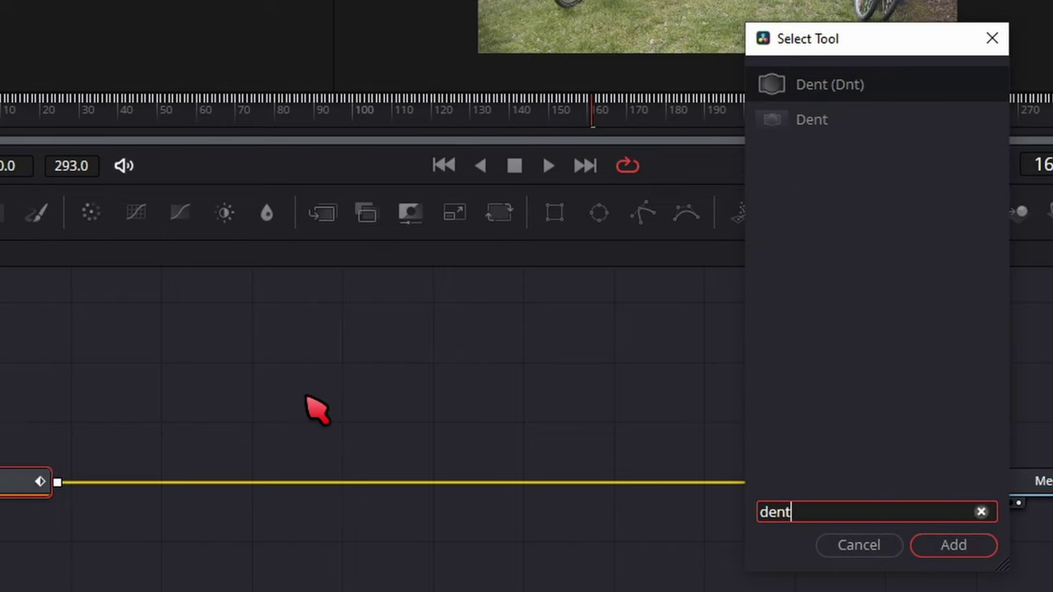
key("Down")
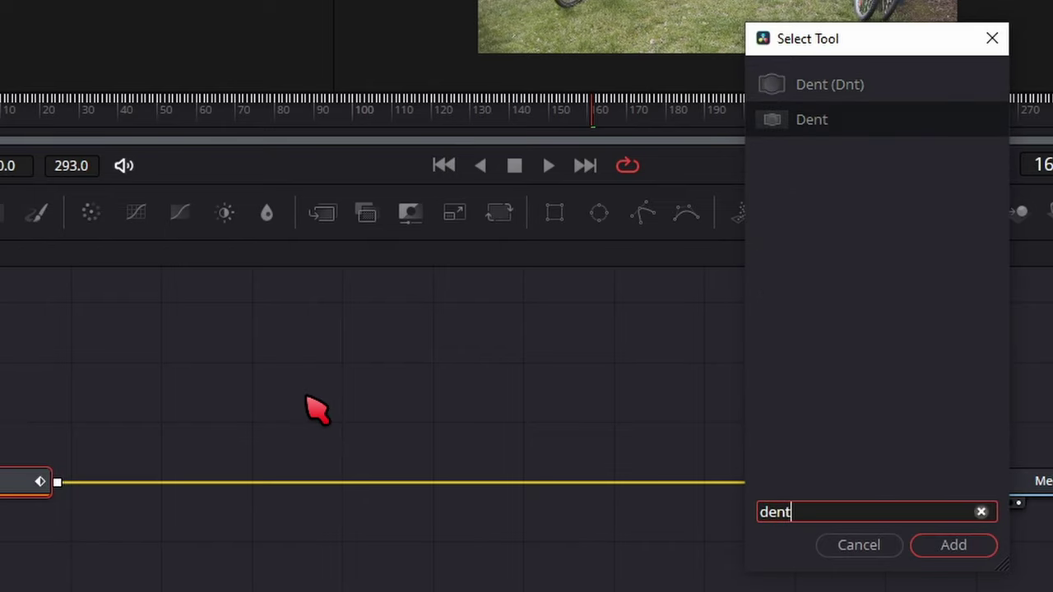
key("Return")
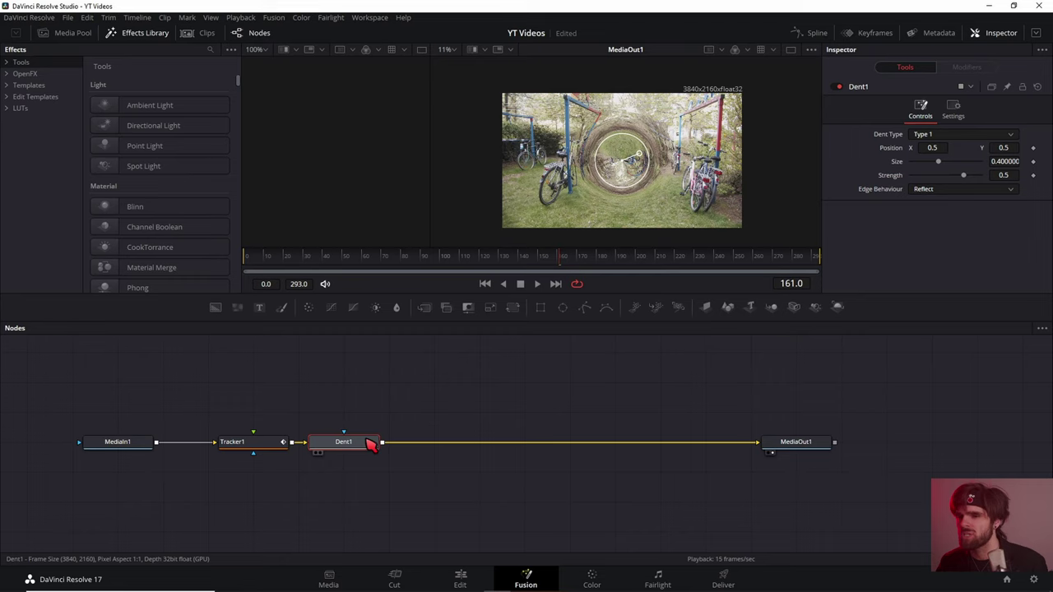
left_click_drag(372, 444, 578, 170)
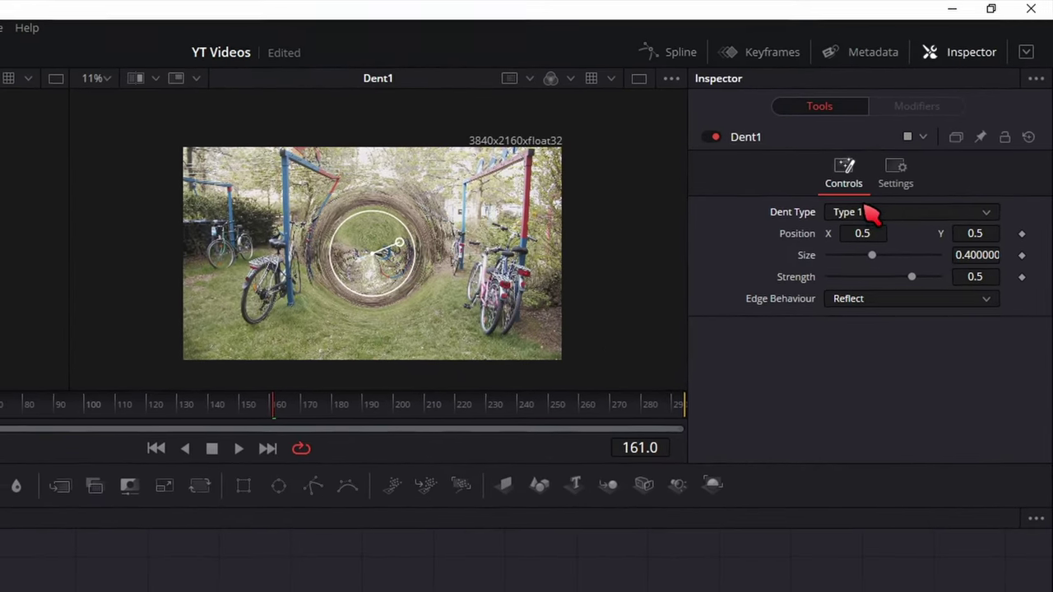
left_click(934, 134)
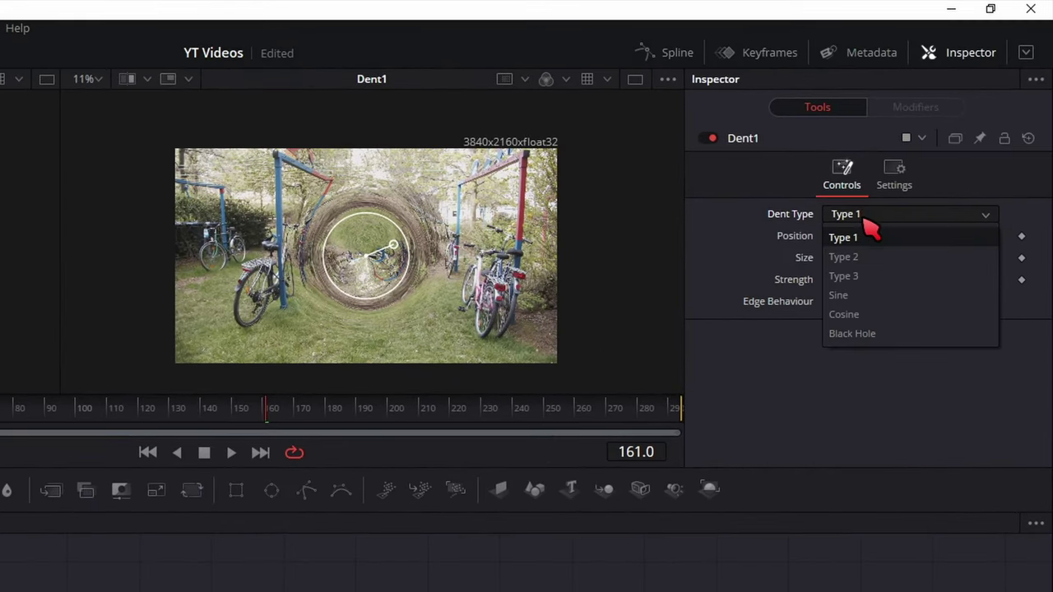
left_click(859, 335)
Shrink the Dent size to 0.1737, raise strength to 1.0, and switch back to Type 1
scroll(364, 301, "up", 2)
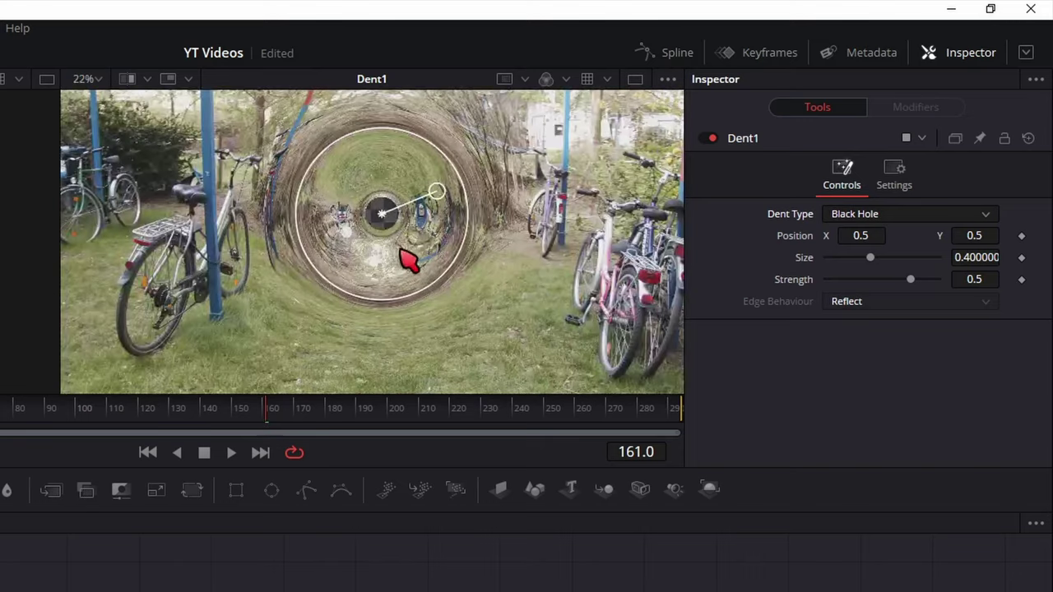
scroll(327, 286, "up", 2)
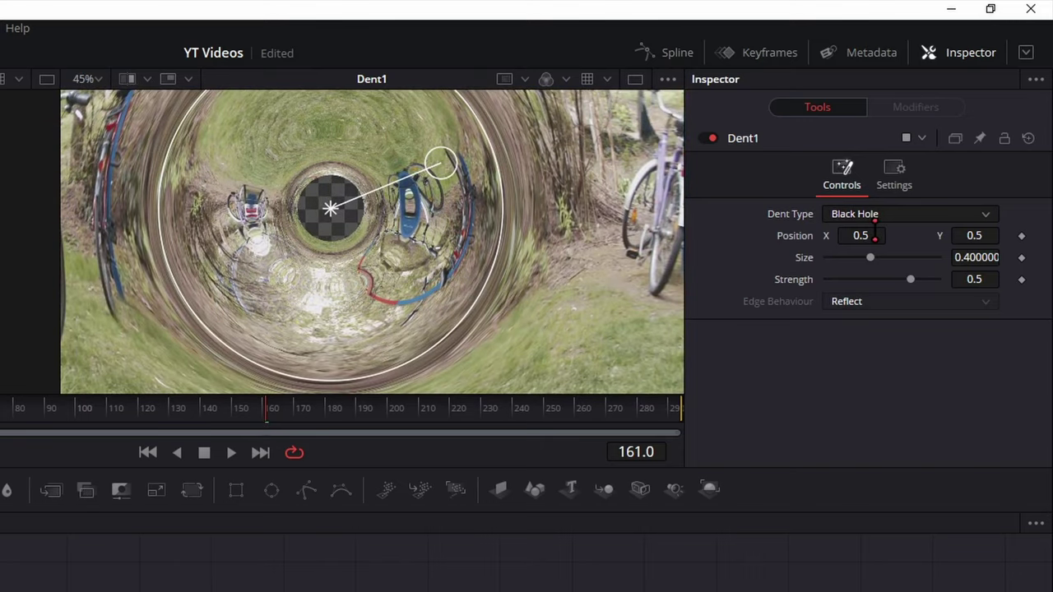
left_click_drag(875, 235, 846, 276)
scroll(465, 234, "up", 4)
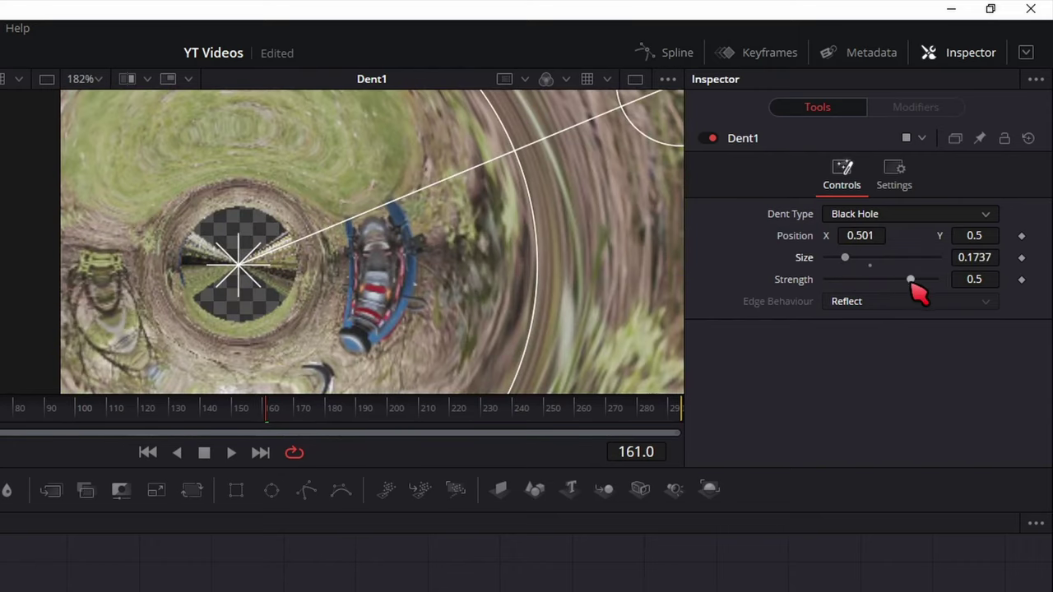
left_click_drag(912, 280, 954, 281)
scroll(433, 265, "down", 3)
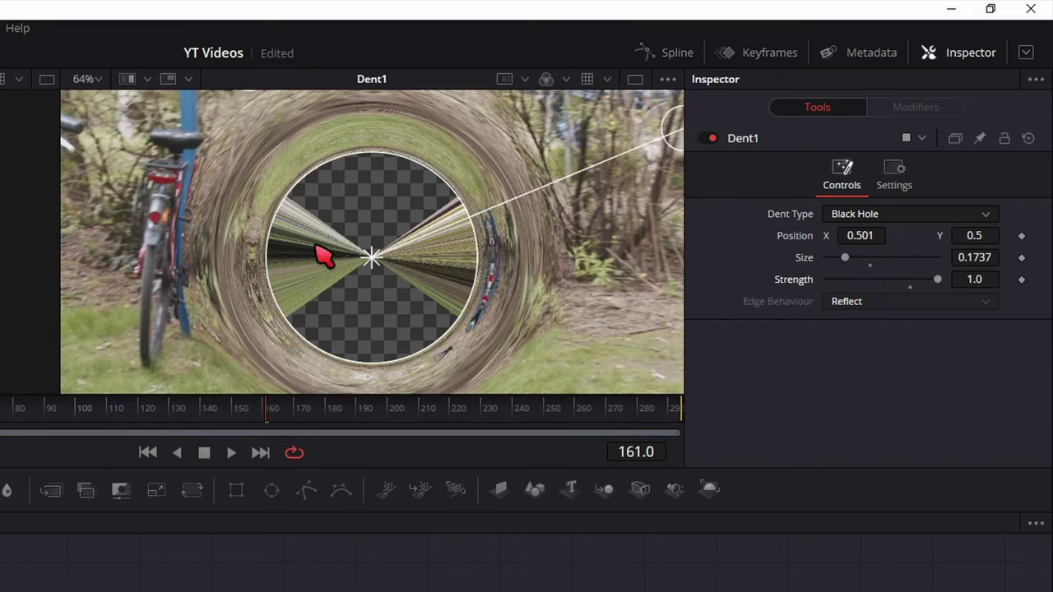
scroll(317, 248, "down", 1)
left_click(858, 215)
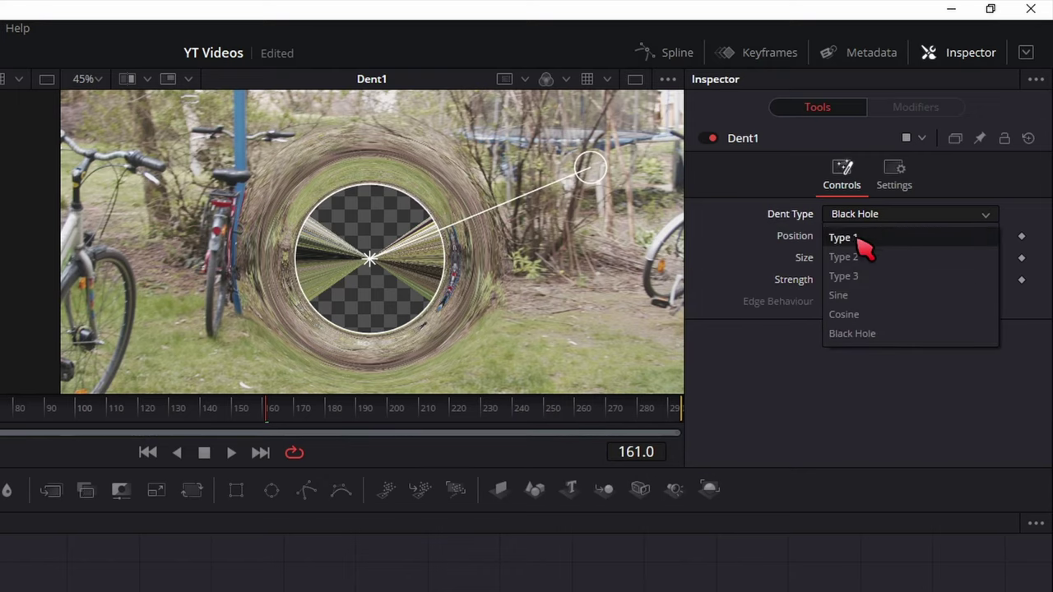
left_click(854, 239)
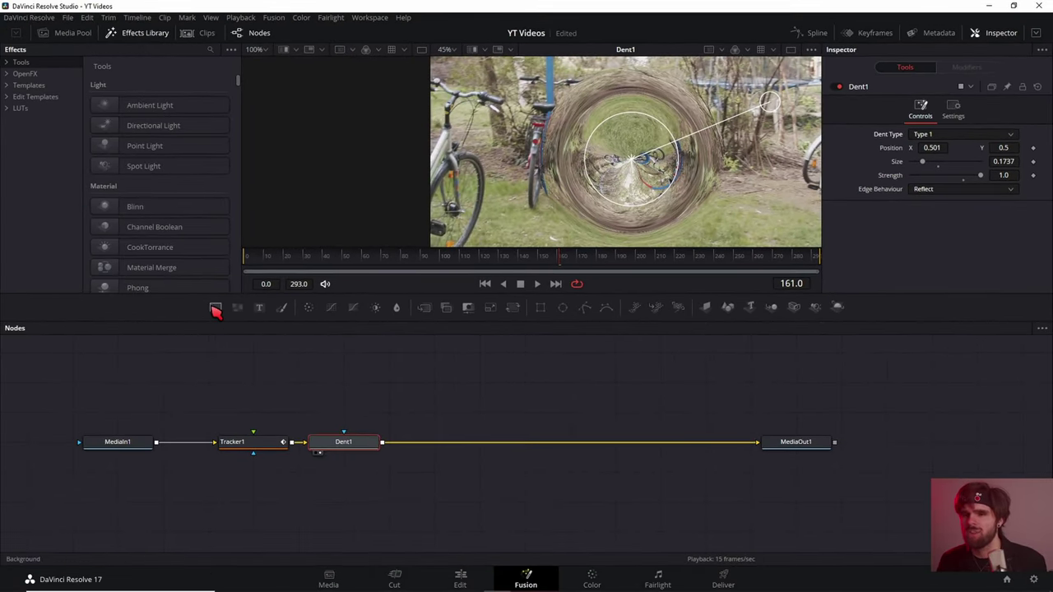
Add a Background with a 0.157 Ellipse mask and merge it between Dent1 and MediaOut1
left_click_drag(216, 311, 475, 389)
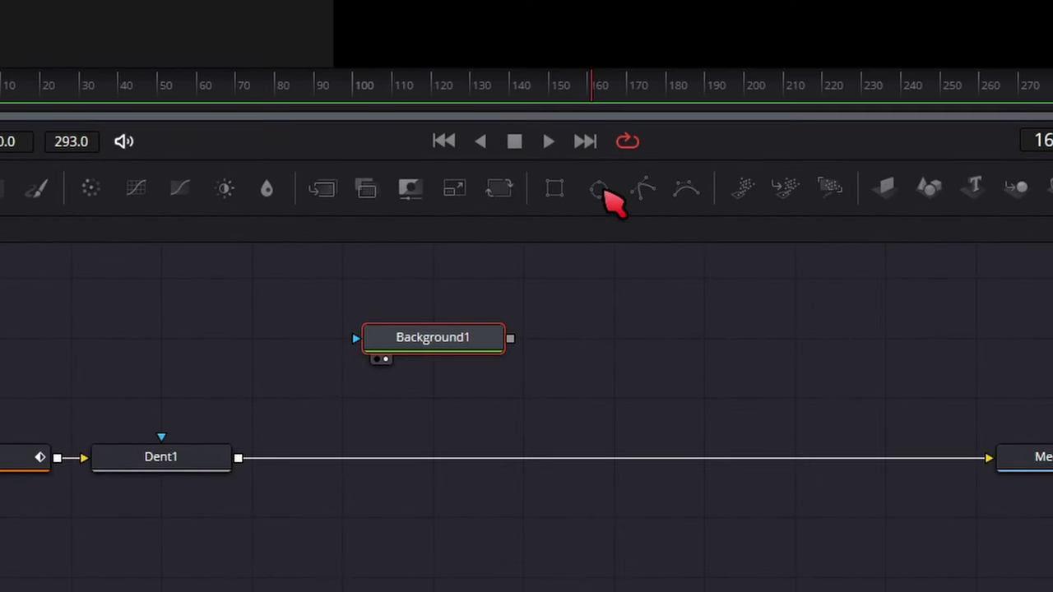
left_click_drag(452, 282, 448, 356)
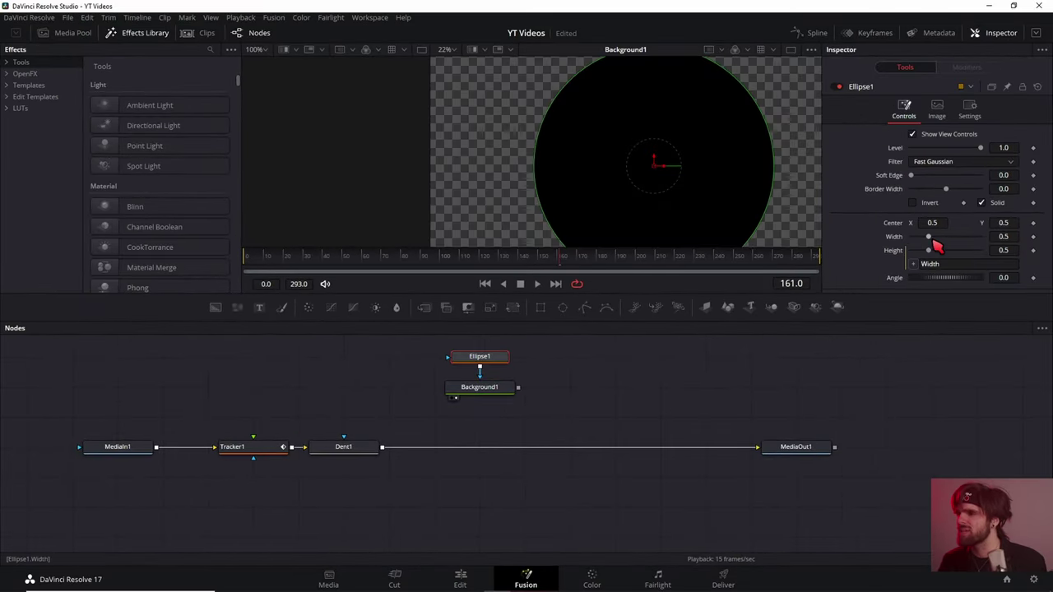
left_click_drag(933, 240, 921, 240)
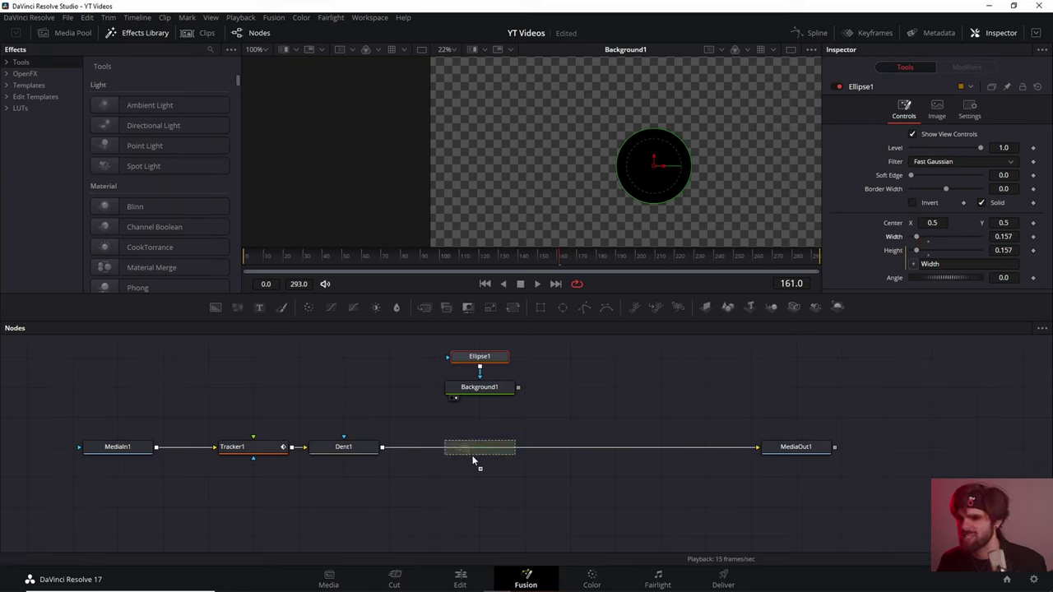
left_click_drag(472, 449, 473, 448)
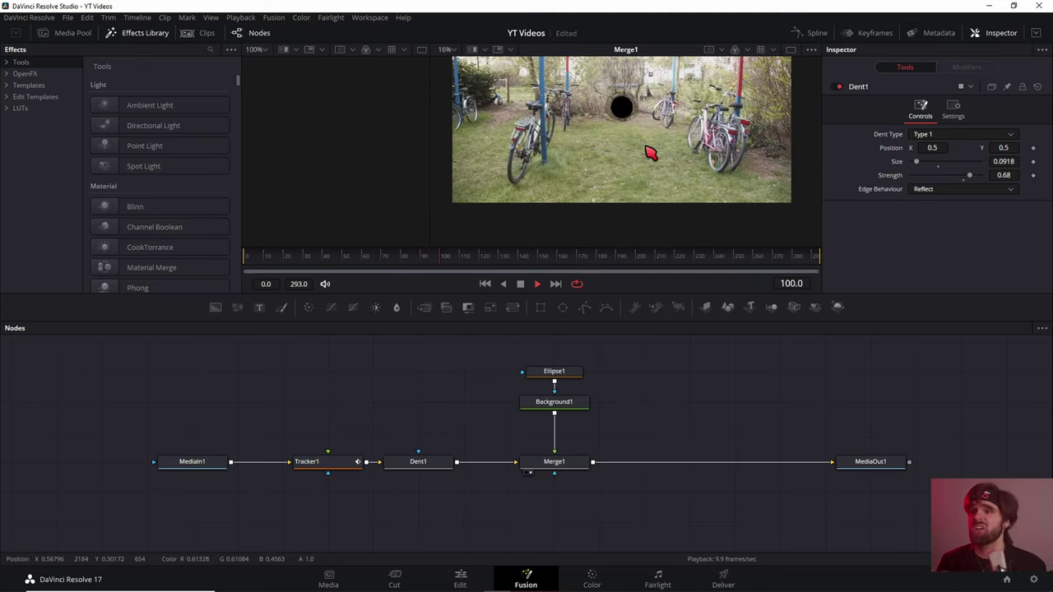
Connect Dent1's Position to the Tracker1Tracker1Path position, then fit the viewer and play back
key("space")
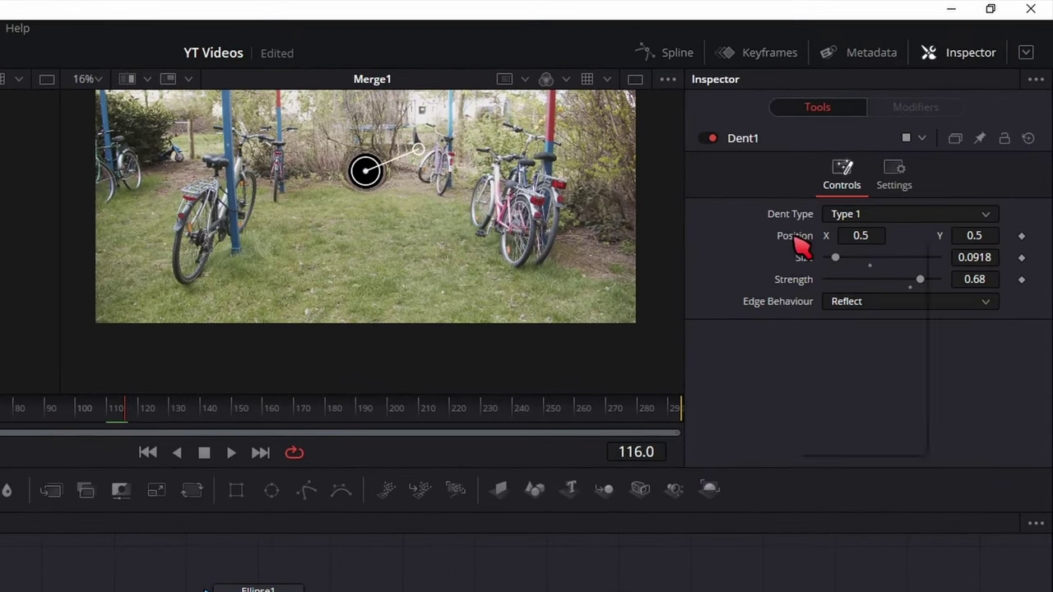
right_click(801, 245)
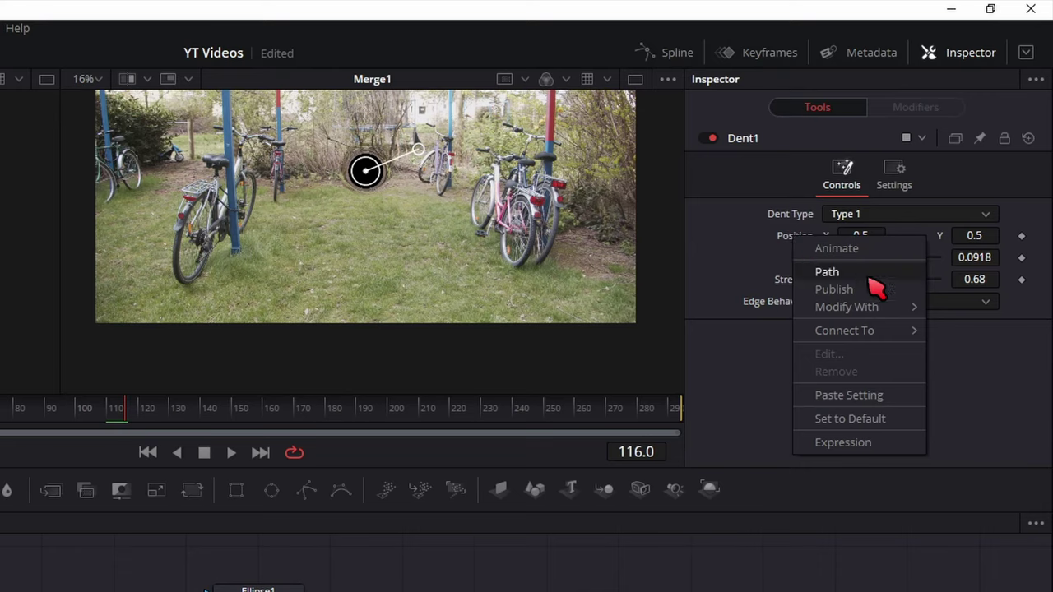
mouse_move(886, 333)
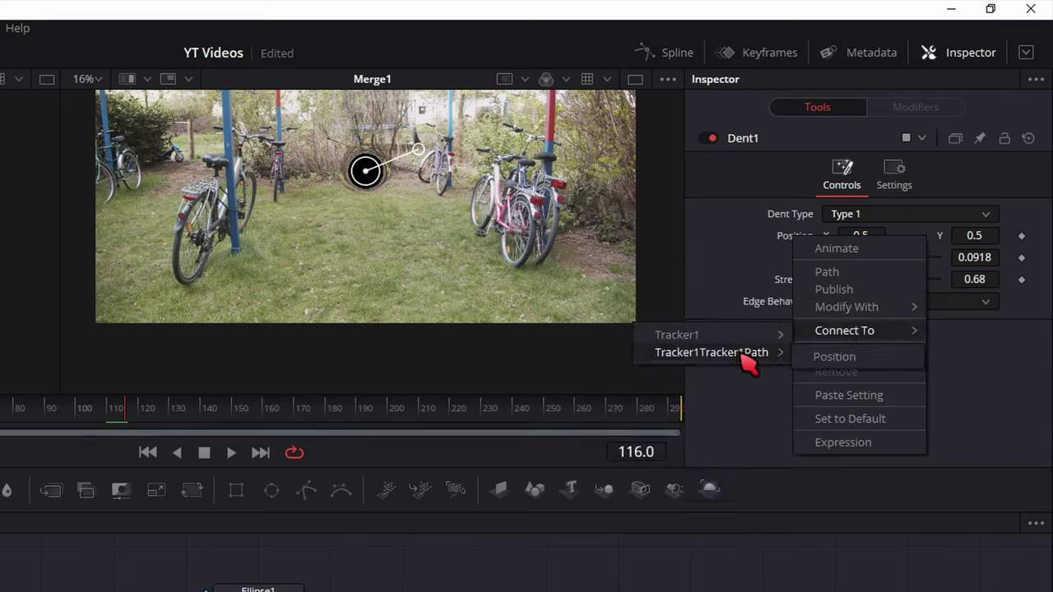
left_click(823, 362)
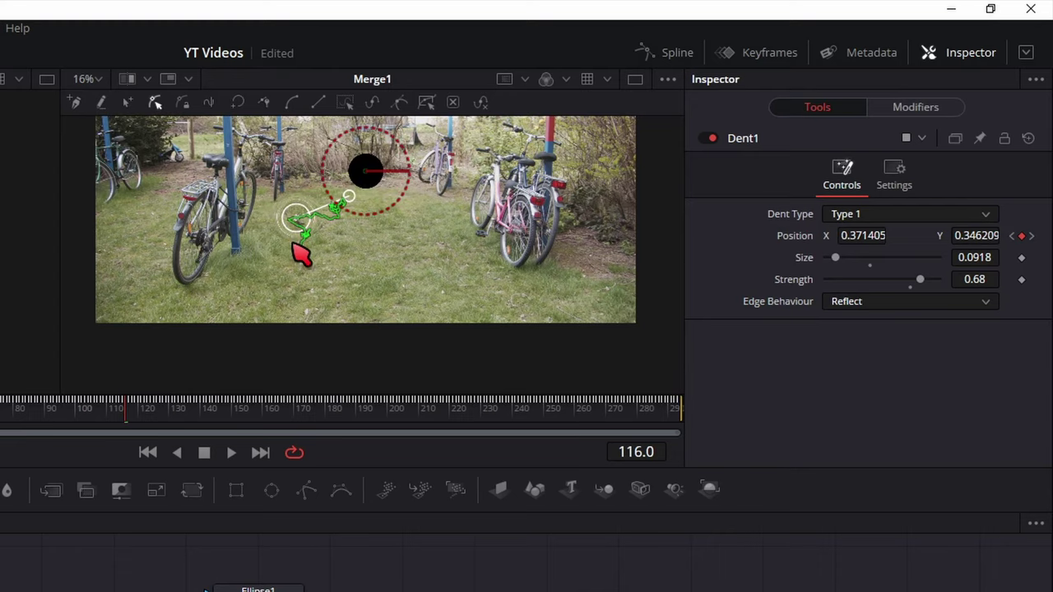
scroll(293, 244, "up", 5)
scroll(340, 287, "down", 3)
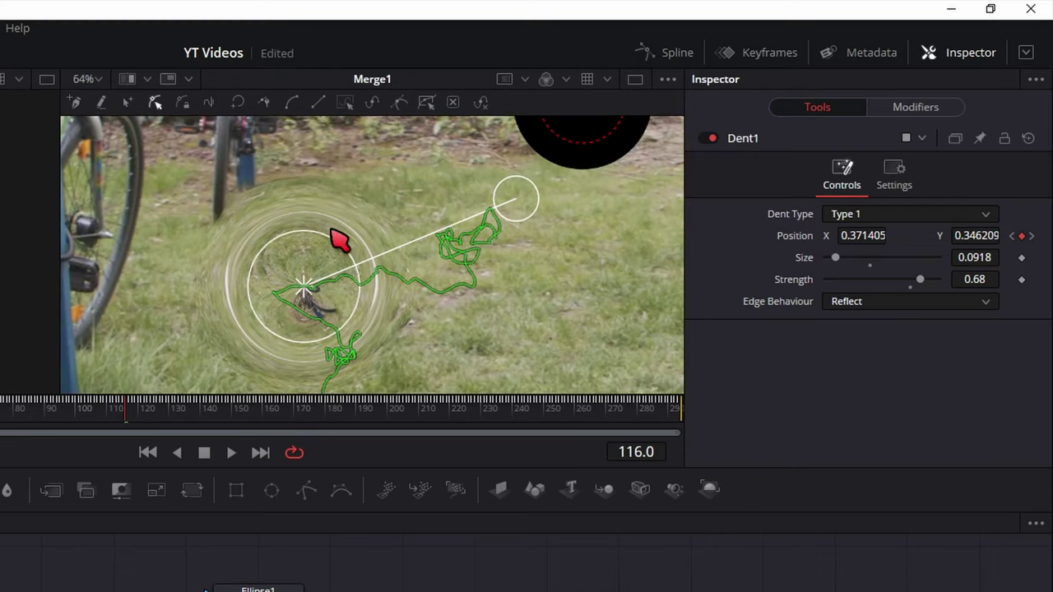
scroll(366, 277, "down", 2)
key("ctrl+f")
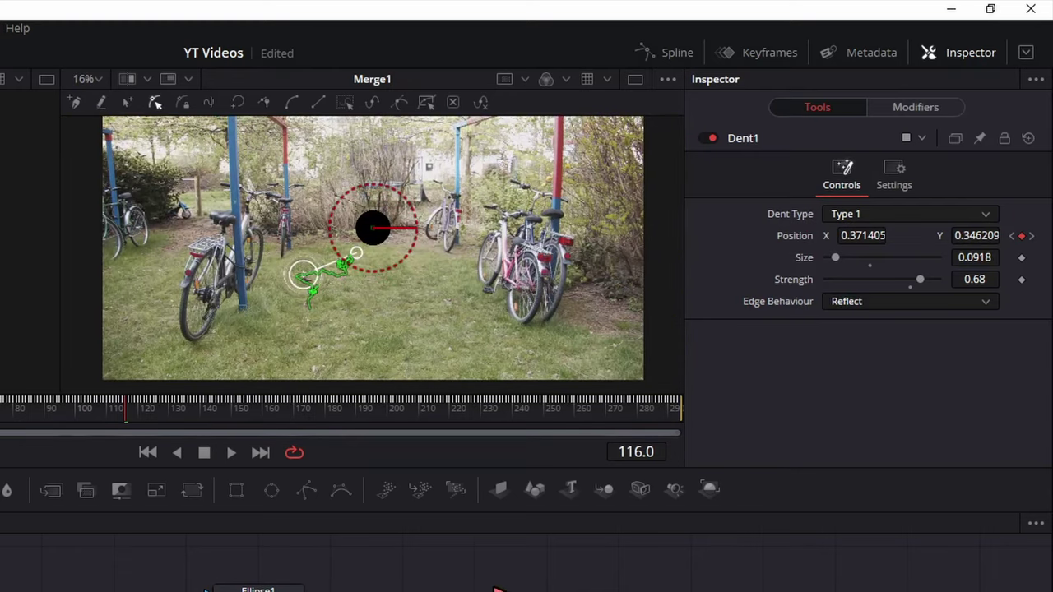
key("space")
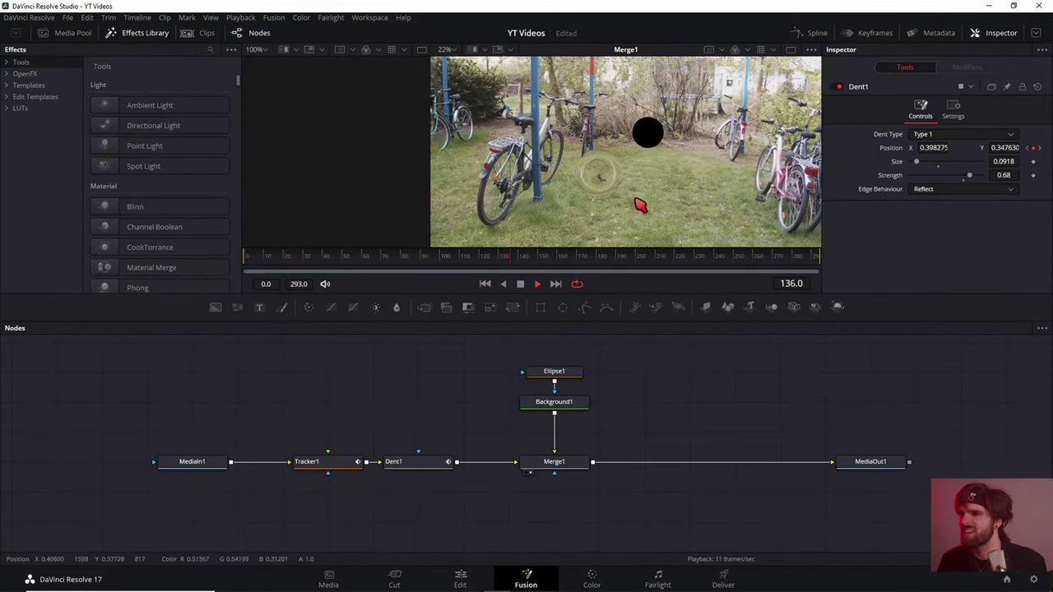
Link Ellipse1's Center to the Tracker1Tracker1Path position and play back to check it
key("space")
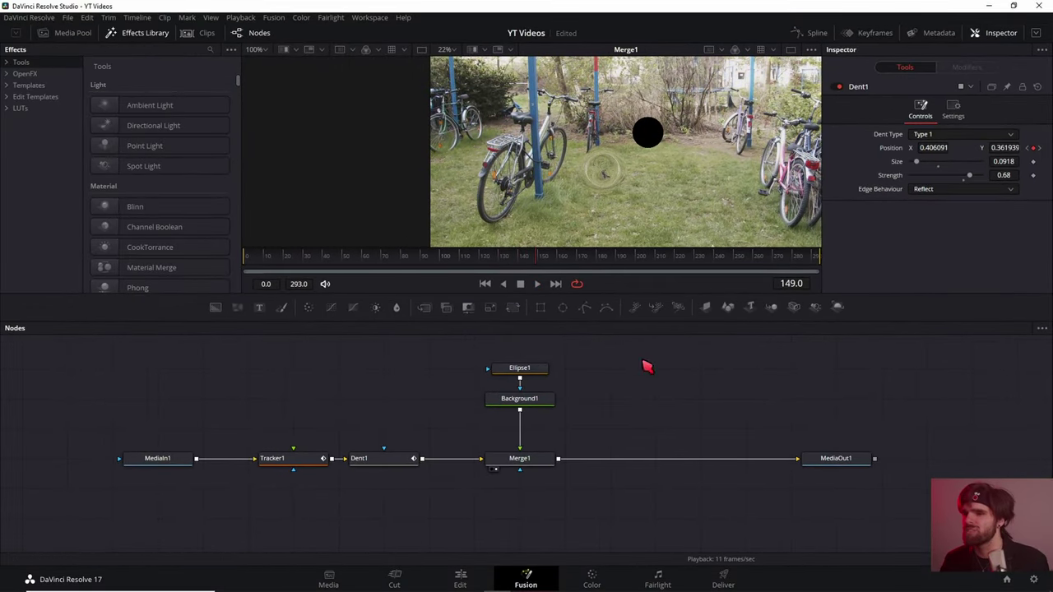
left_click(520, 373)
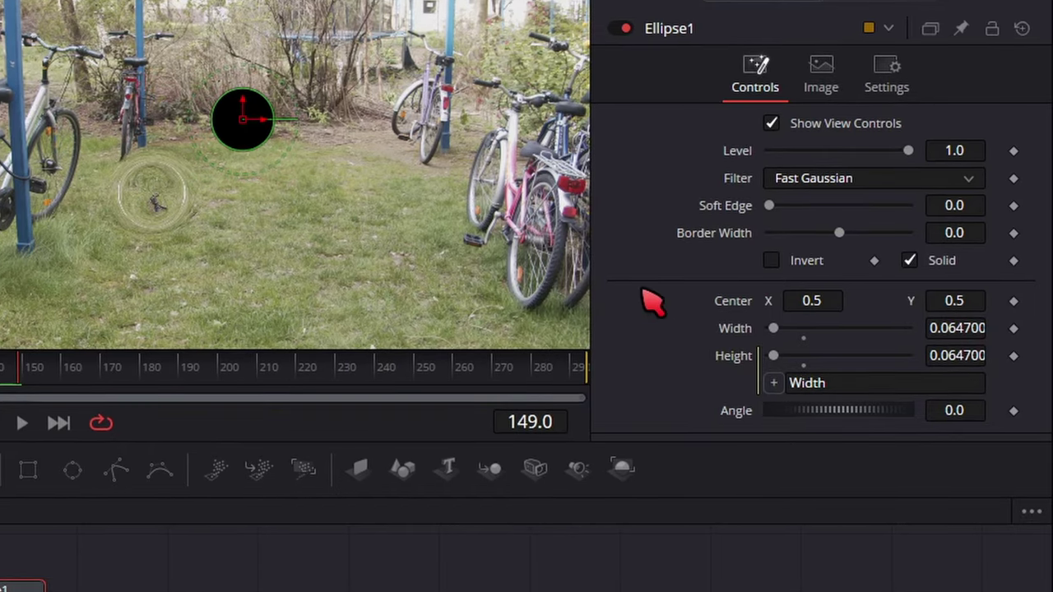
right_click(745, 311)
mouse_move(796, 423)
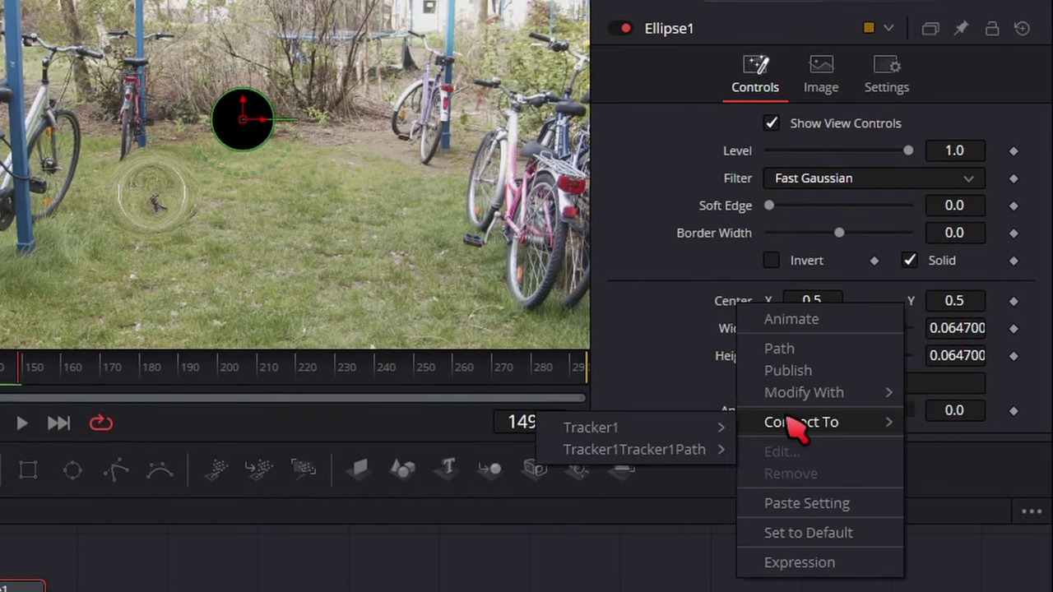
mouse_move(663, 451)
left_click(781, 457)
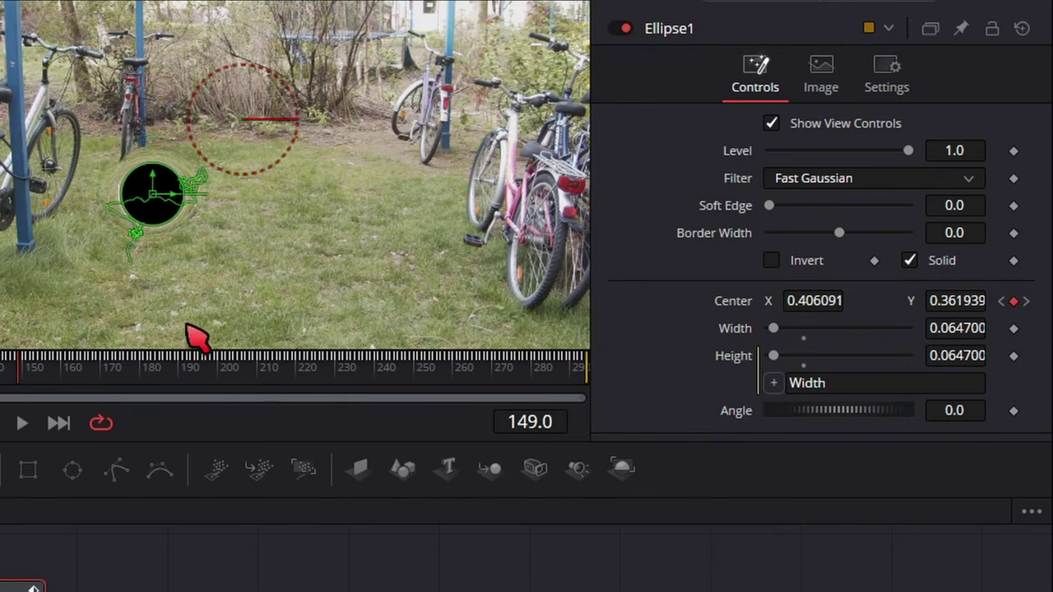
key("space")
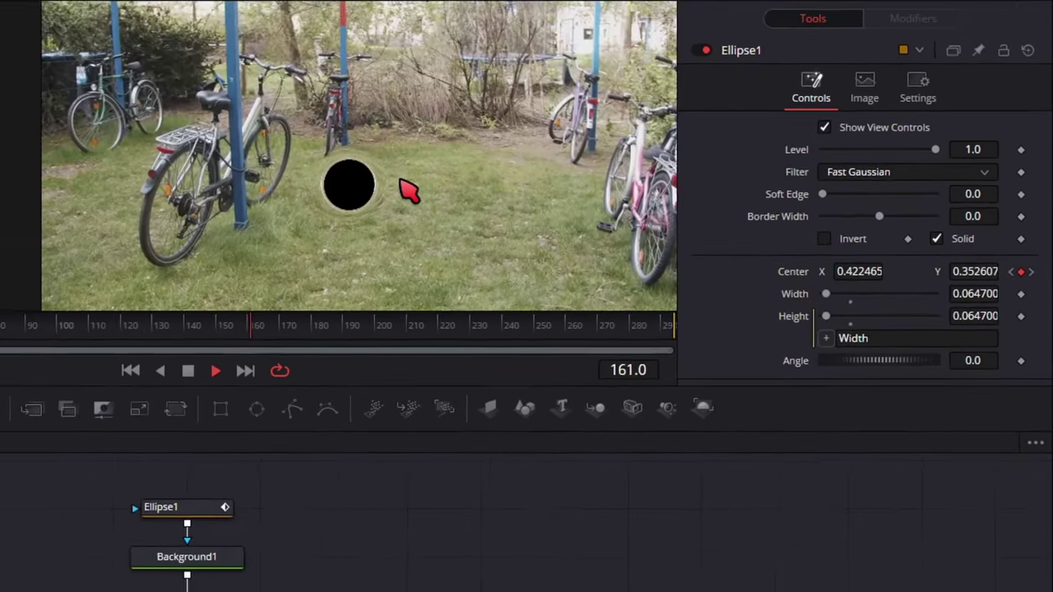
key("space")
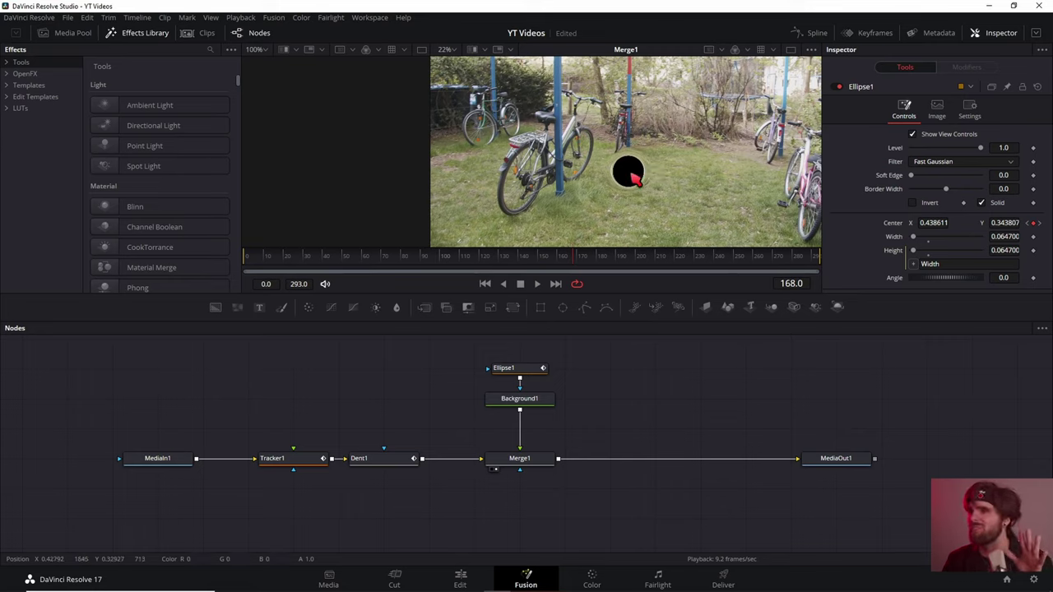
Set the Tracker1Tracker1Path modifier center to X 0.646 and Y 0.727
left_click(531, 369)
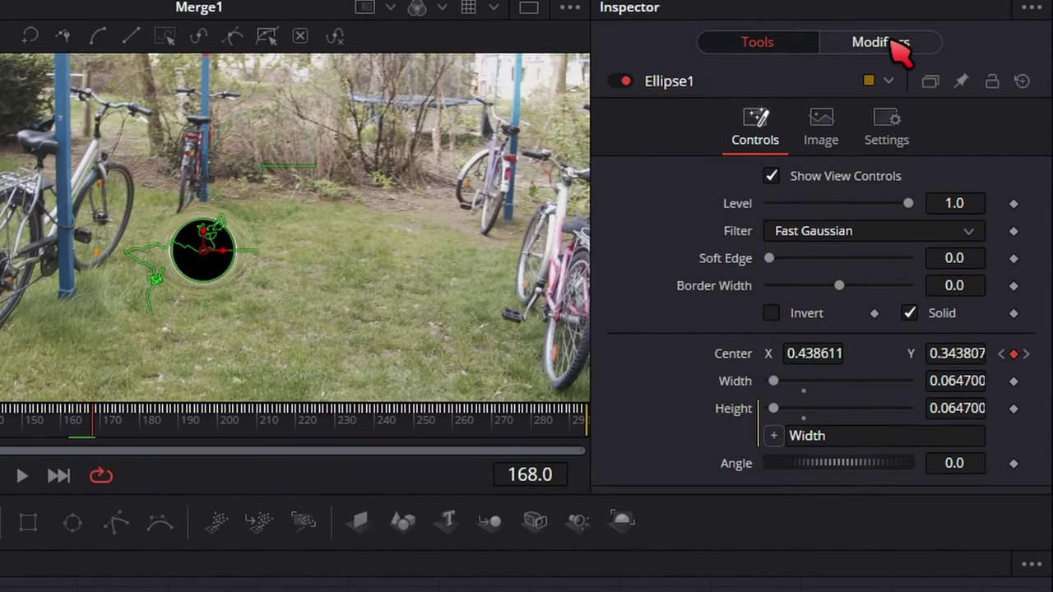
left_click(905, 46)
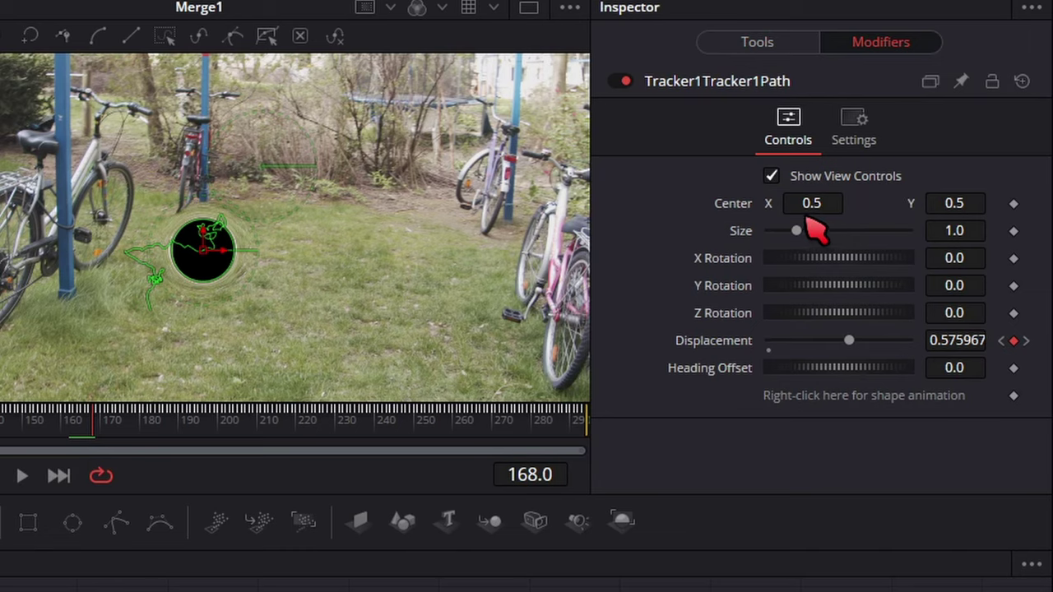
left_click_drag(805, 207, 809, 207)
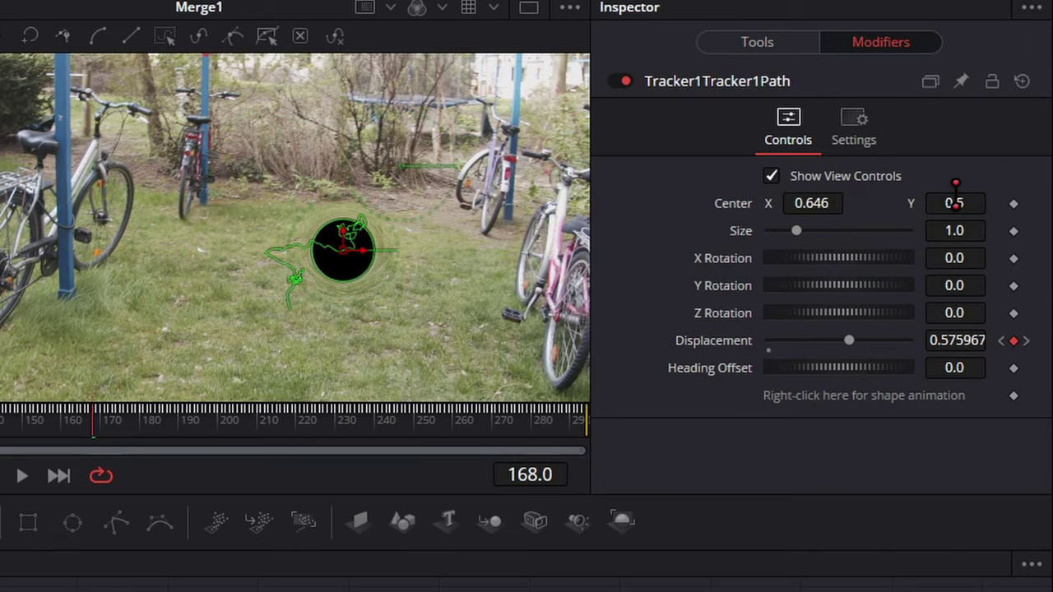
left_click_drag(956, 204, 955, 189)
scroll(376, 219, "down", 4)
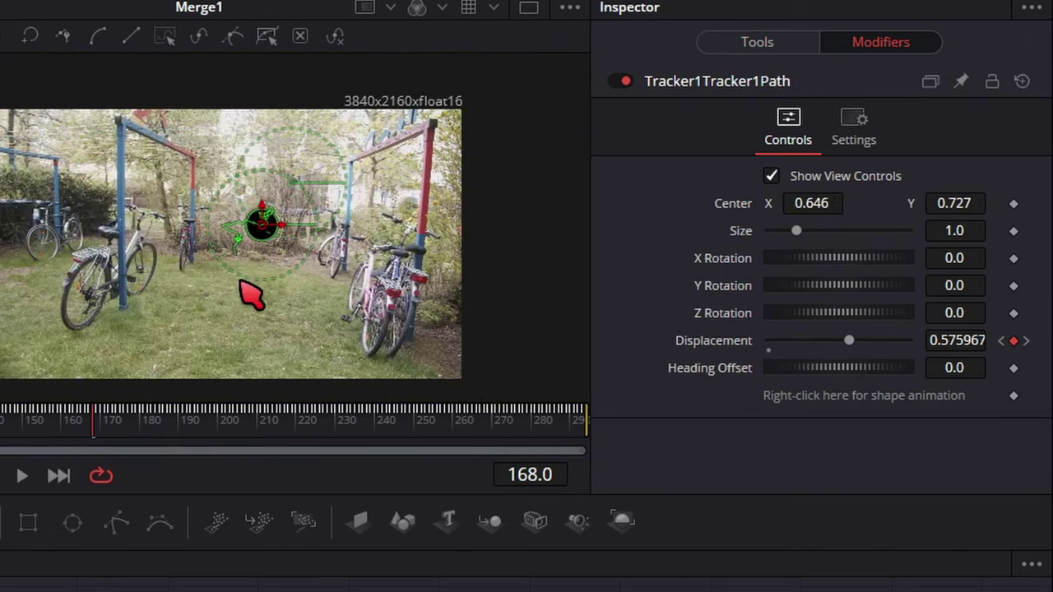
scroll(285, 239, "up", 4)
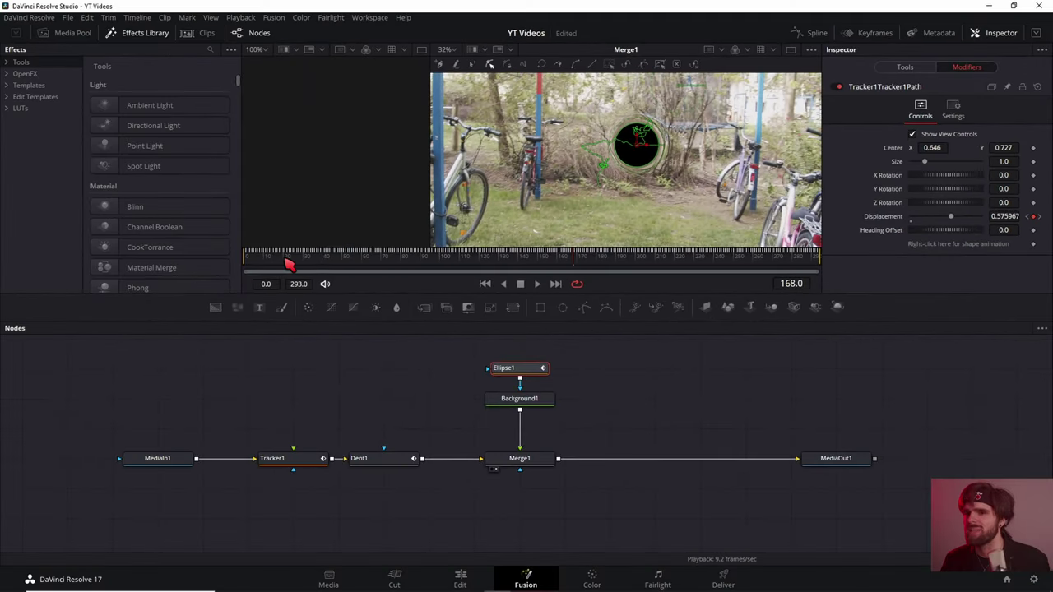
Return the playhead to the first frame of the clip
left_click(251, 270)
left_click_drag(251, 270, 244, 270)
scroll(568, 143, "down", 2)
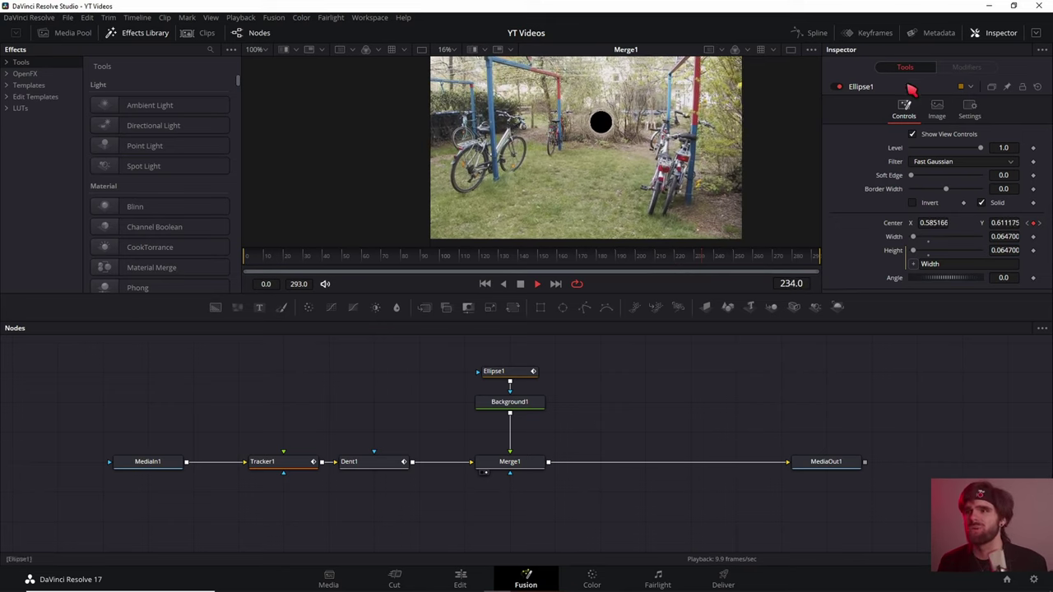
Keyframe Dent1 Strength at 0 on frame 10, then raise it to 0.381 at frame 31
left_click(366, 462)
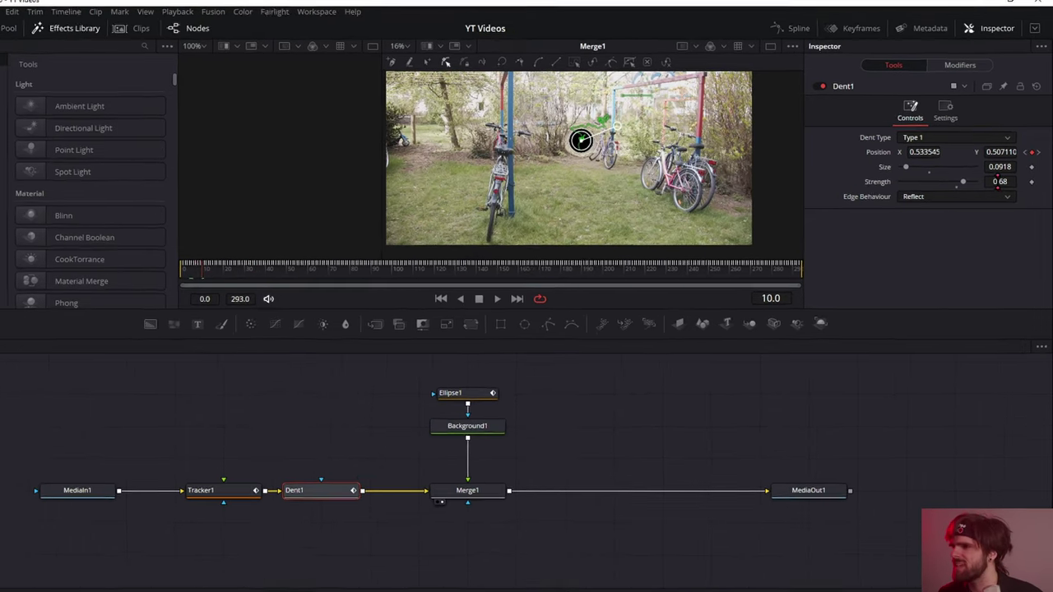
left_click(1001, 175)
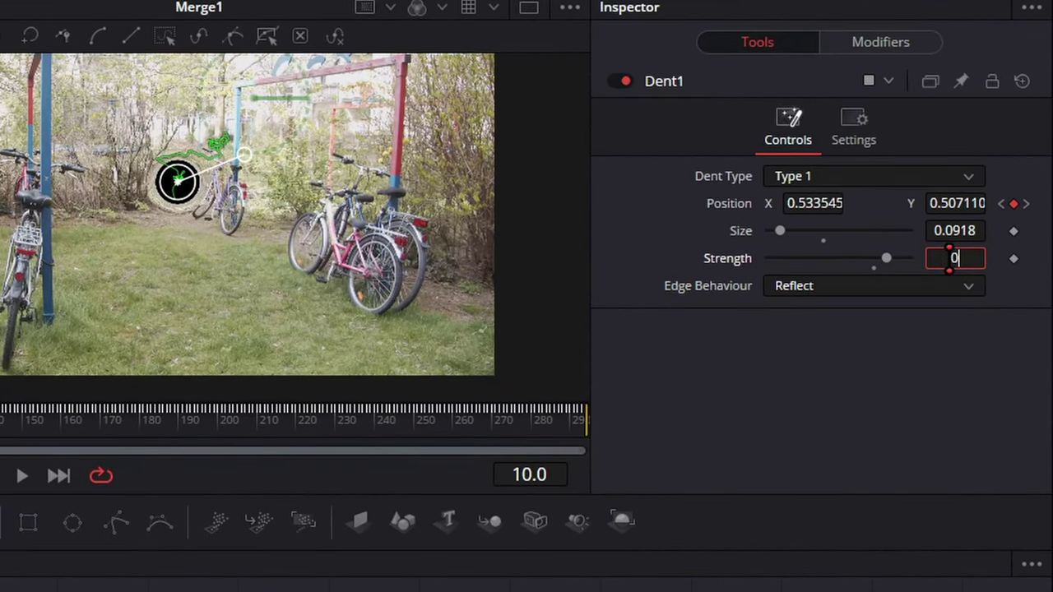
left_click(812, 203)
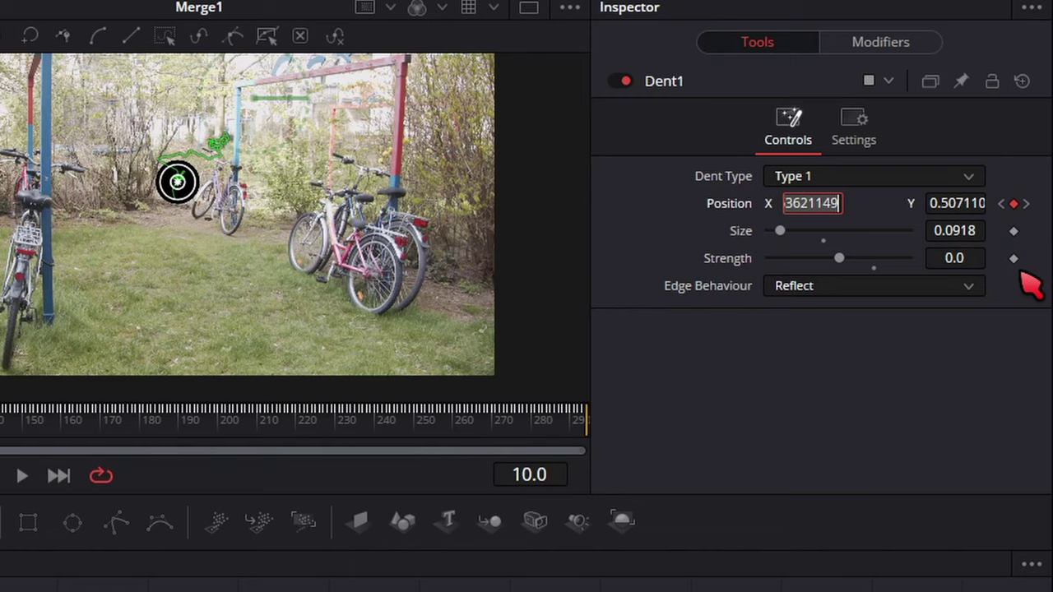
key("Left")
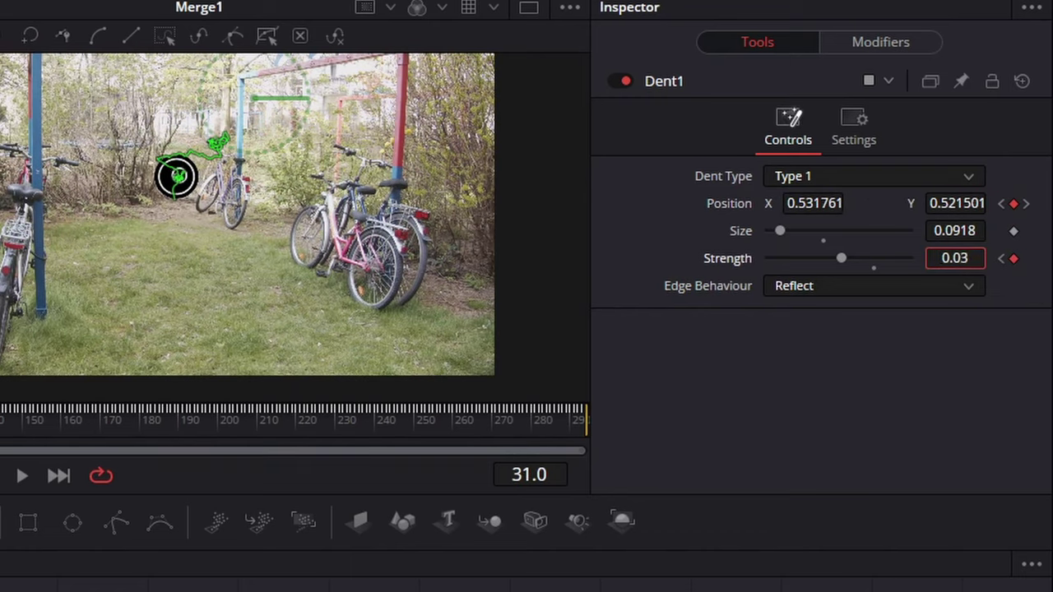
left_click_drag(955, 258, 987, 258)
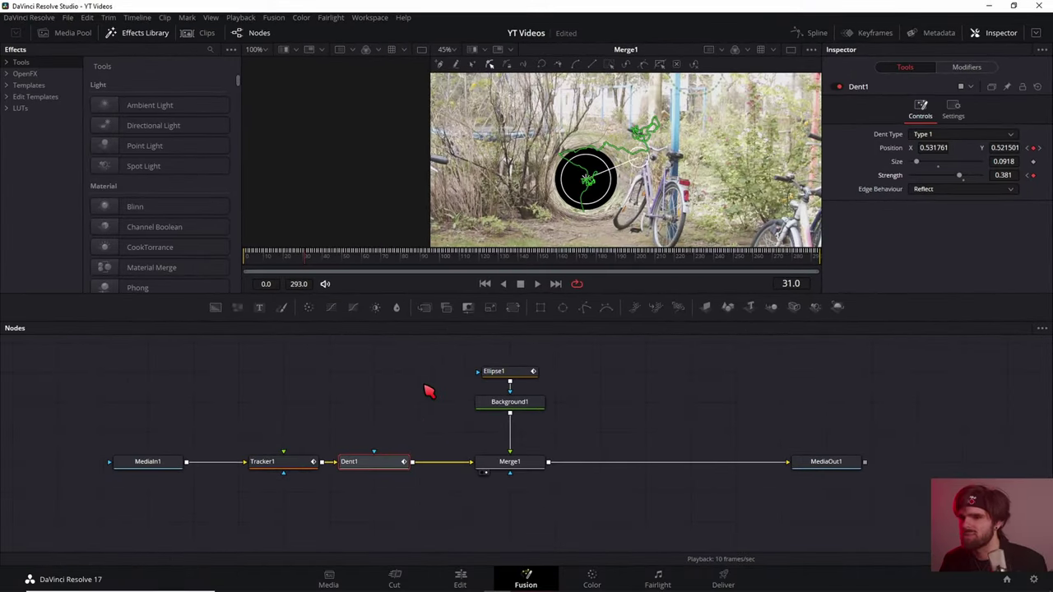
Size Ellipse1 to width 0.0459 and keyframe it at frame 31, then step back to frame 26 and play
left_click(515, 376)
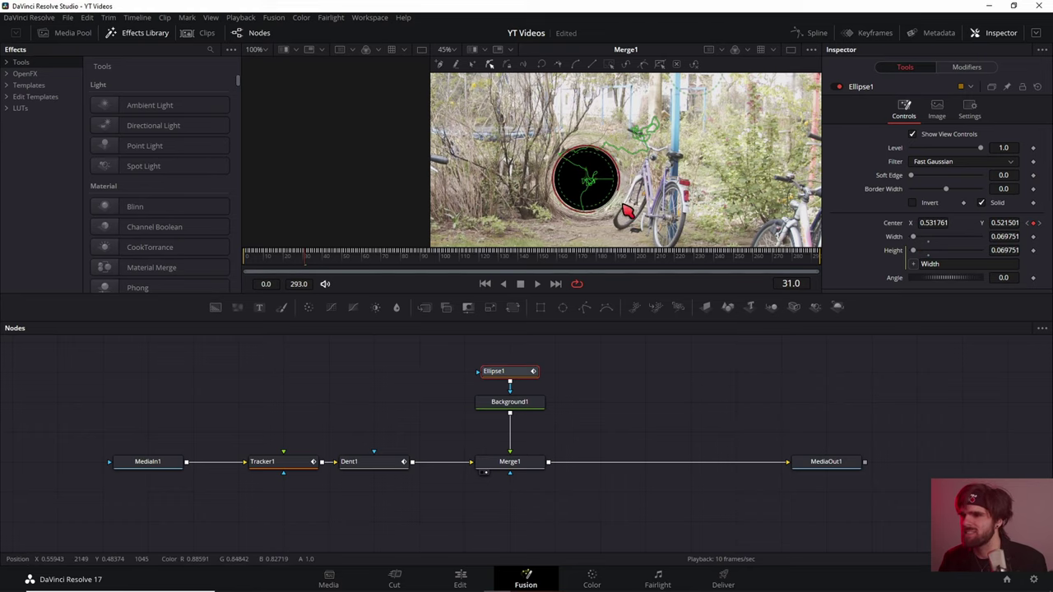
left_click_drag(625, 210, 589, 195)
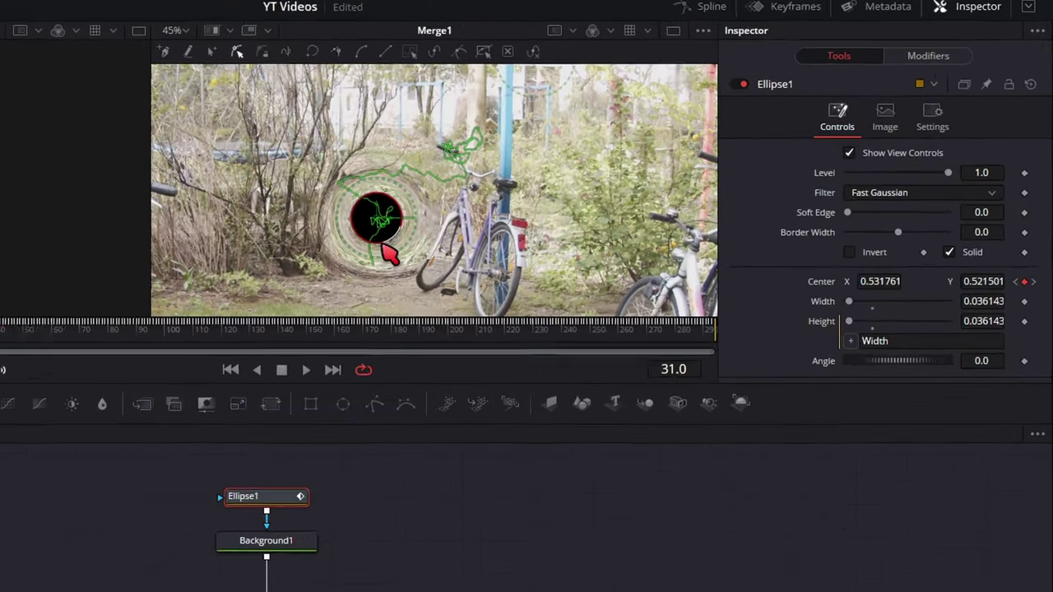
left_click_drag(382, 246, 394, 250)
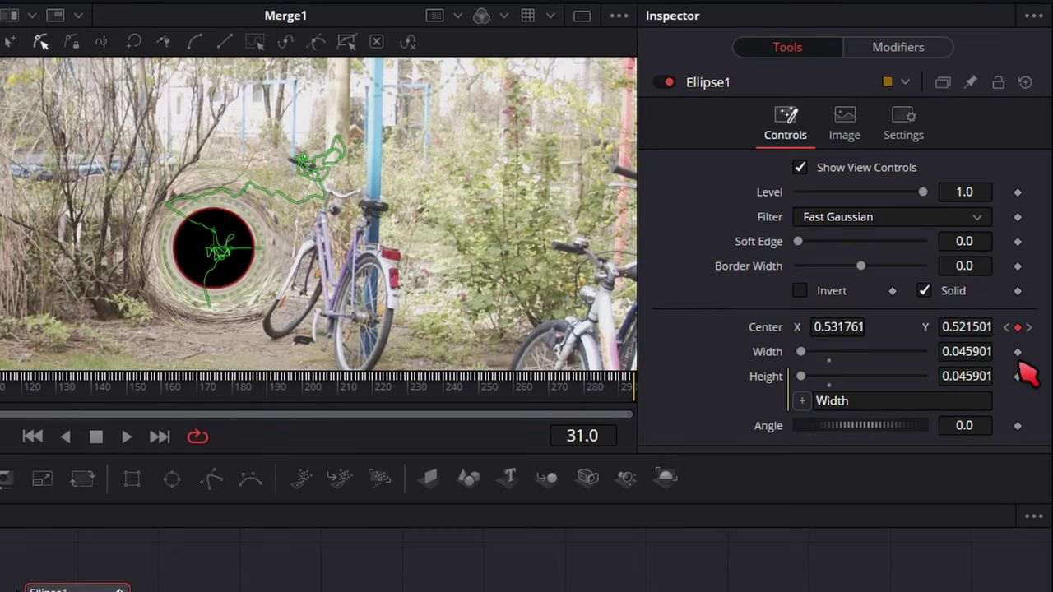
left_click(1018, 351)
key("[")
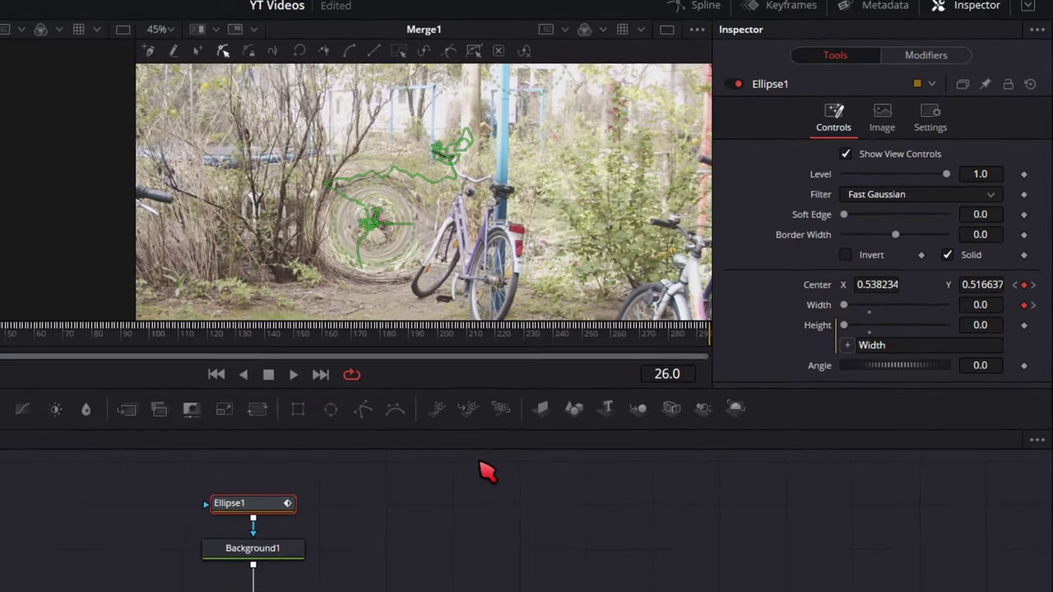
key("space")
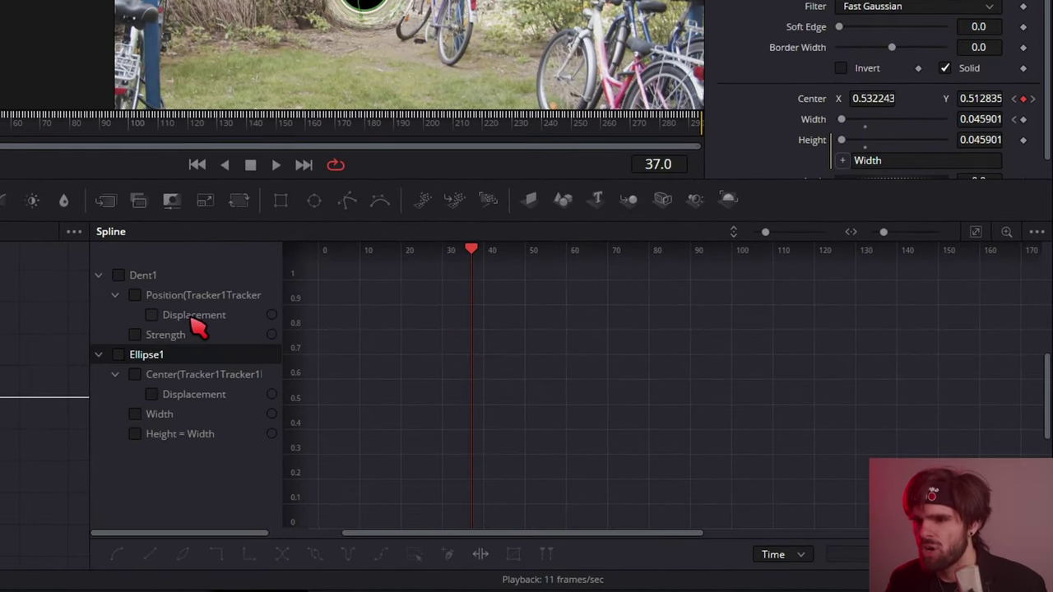
Show Dent1's Strength and Ellipse1's Width curves and smooth their keyframes with Shift+F
left_click(135, 335)
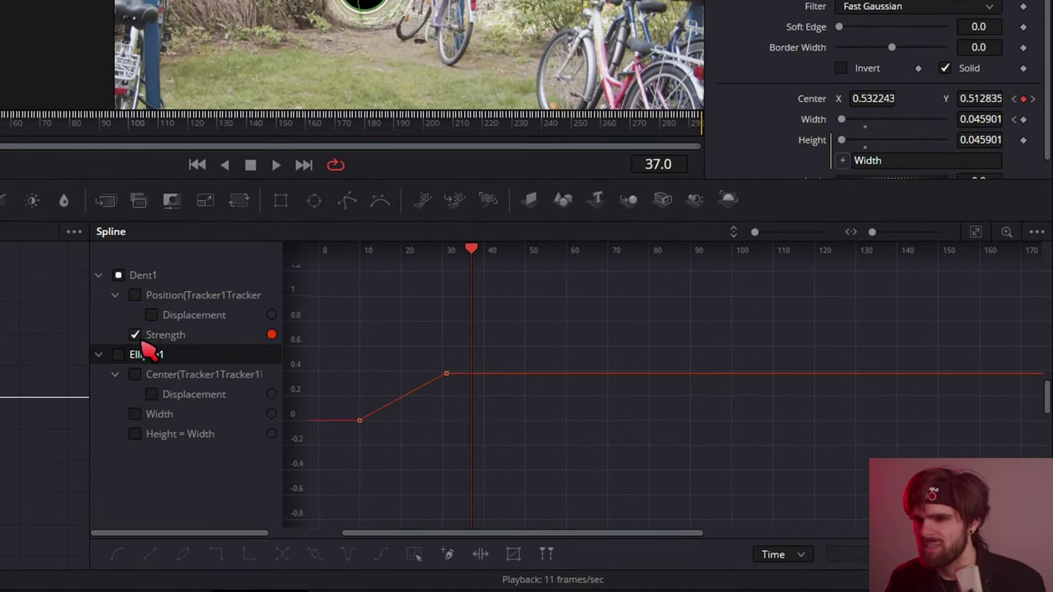
left_click(135, 414)
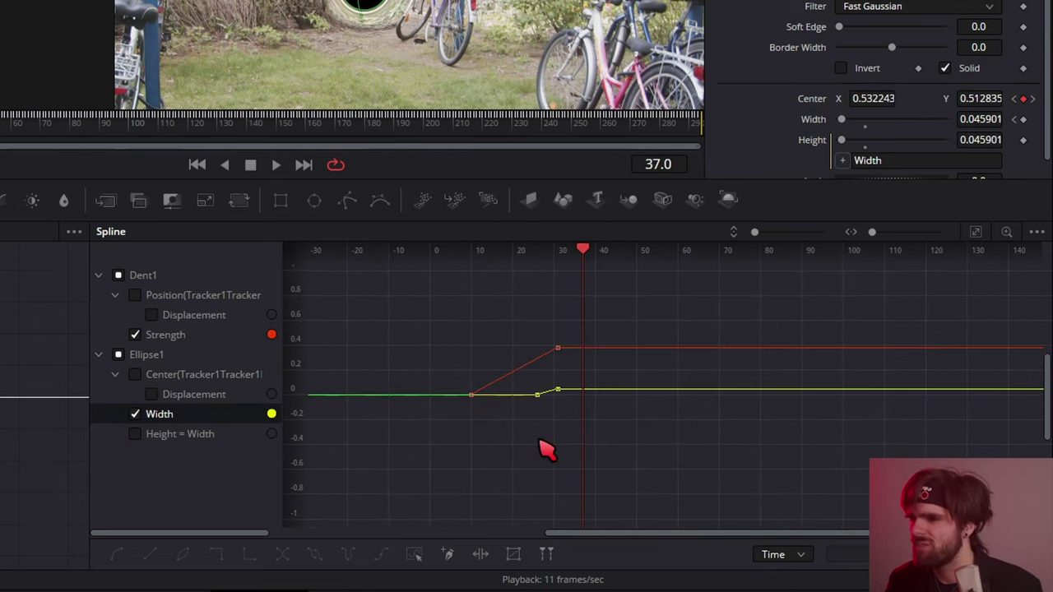
scroll(576, 376, "up", 2)
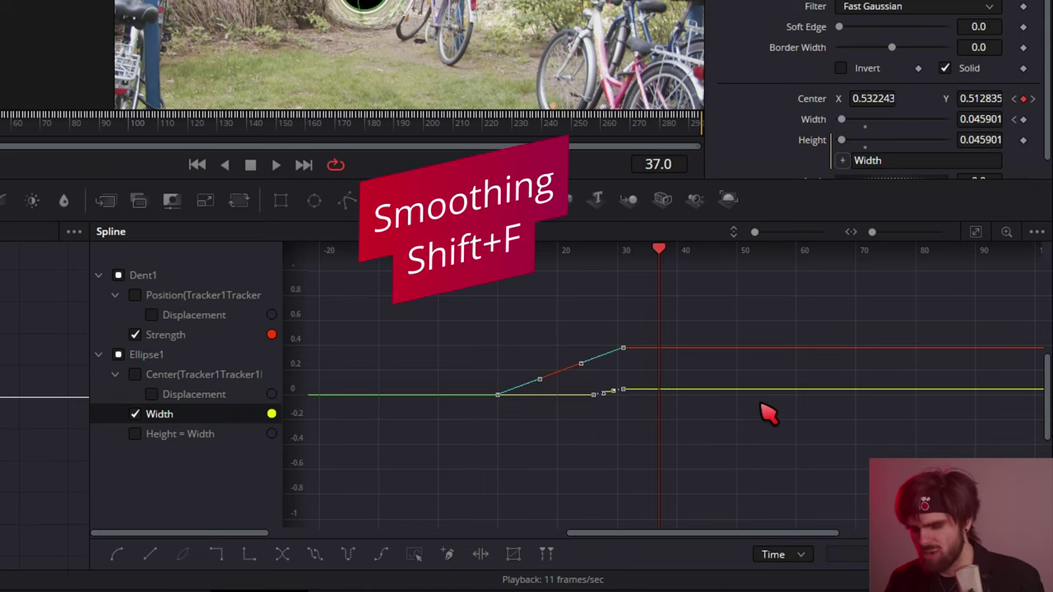
key("shift+f")
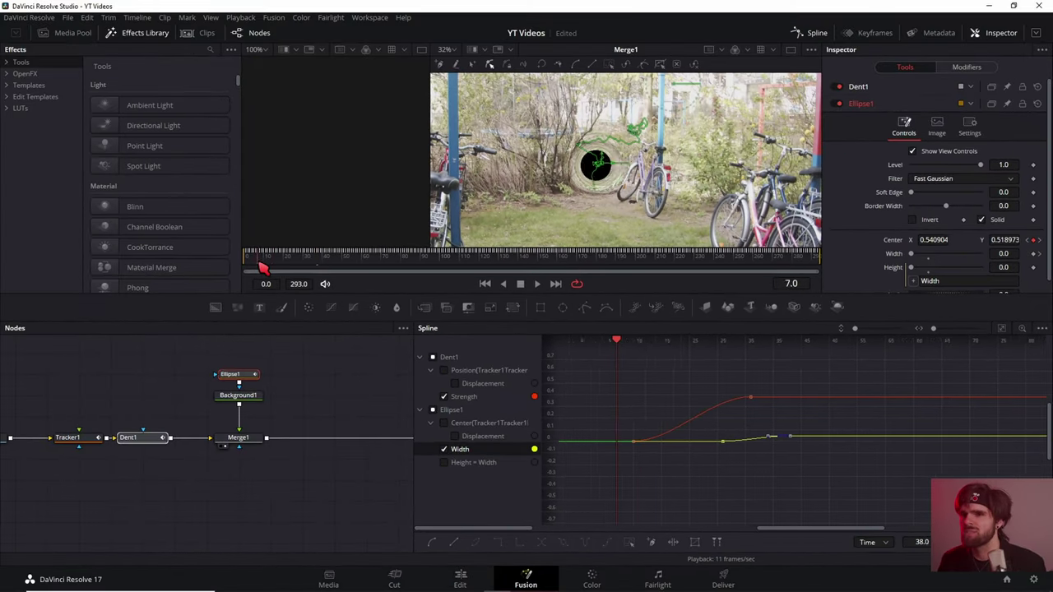
left_click(299, 346)
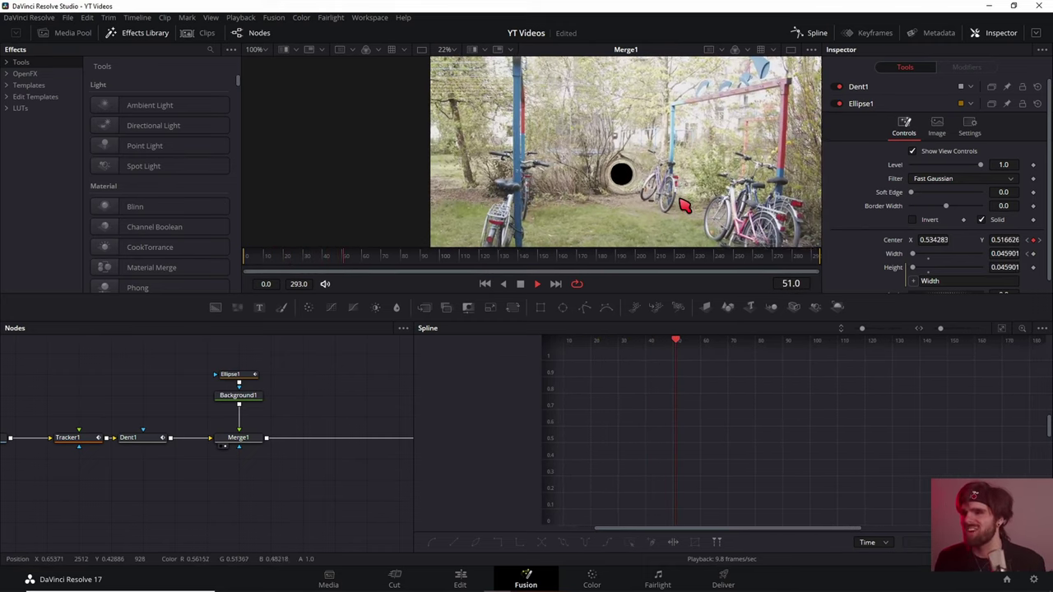
key("space")
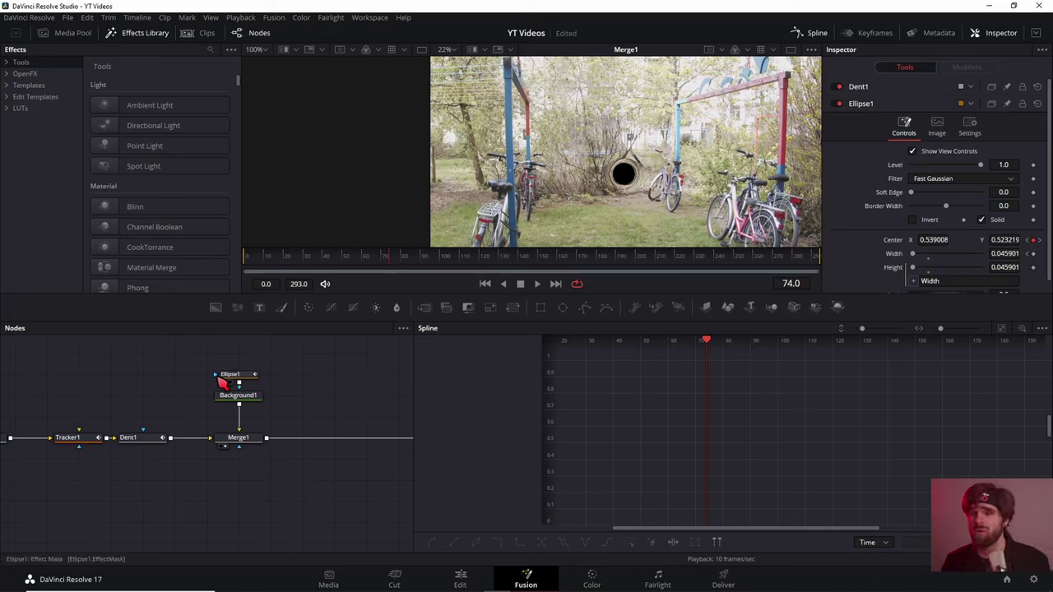
Show Ellipse1's Tracker1Tracker1Path modifier settings, with center Y 0.727 and displacement 0.264156
left_click(234, 375)
left_click(971, 68)
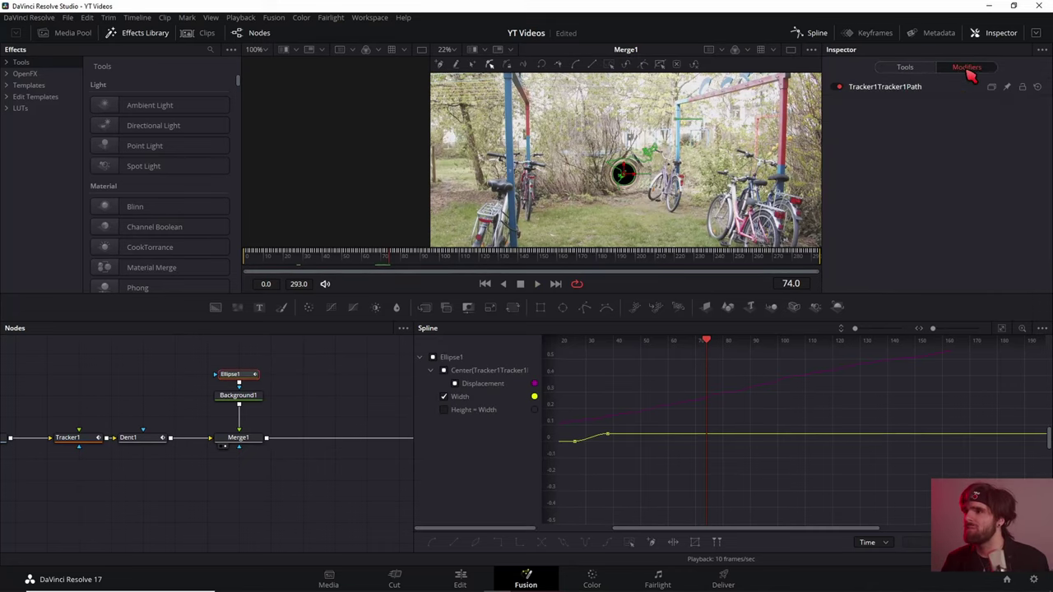
left_click(914, 88)
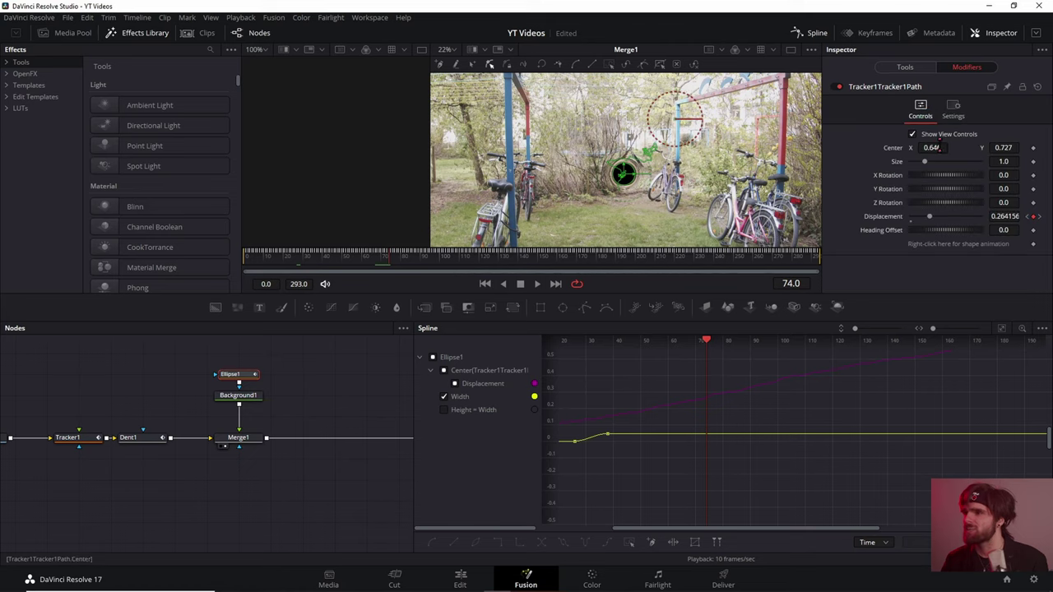